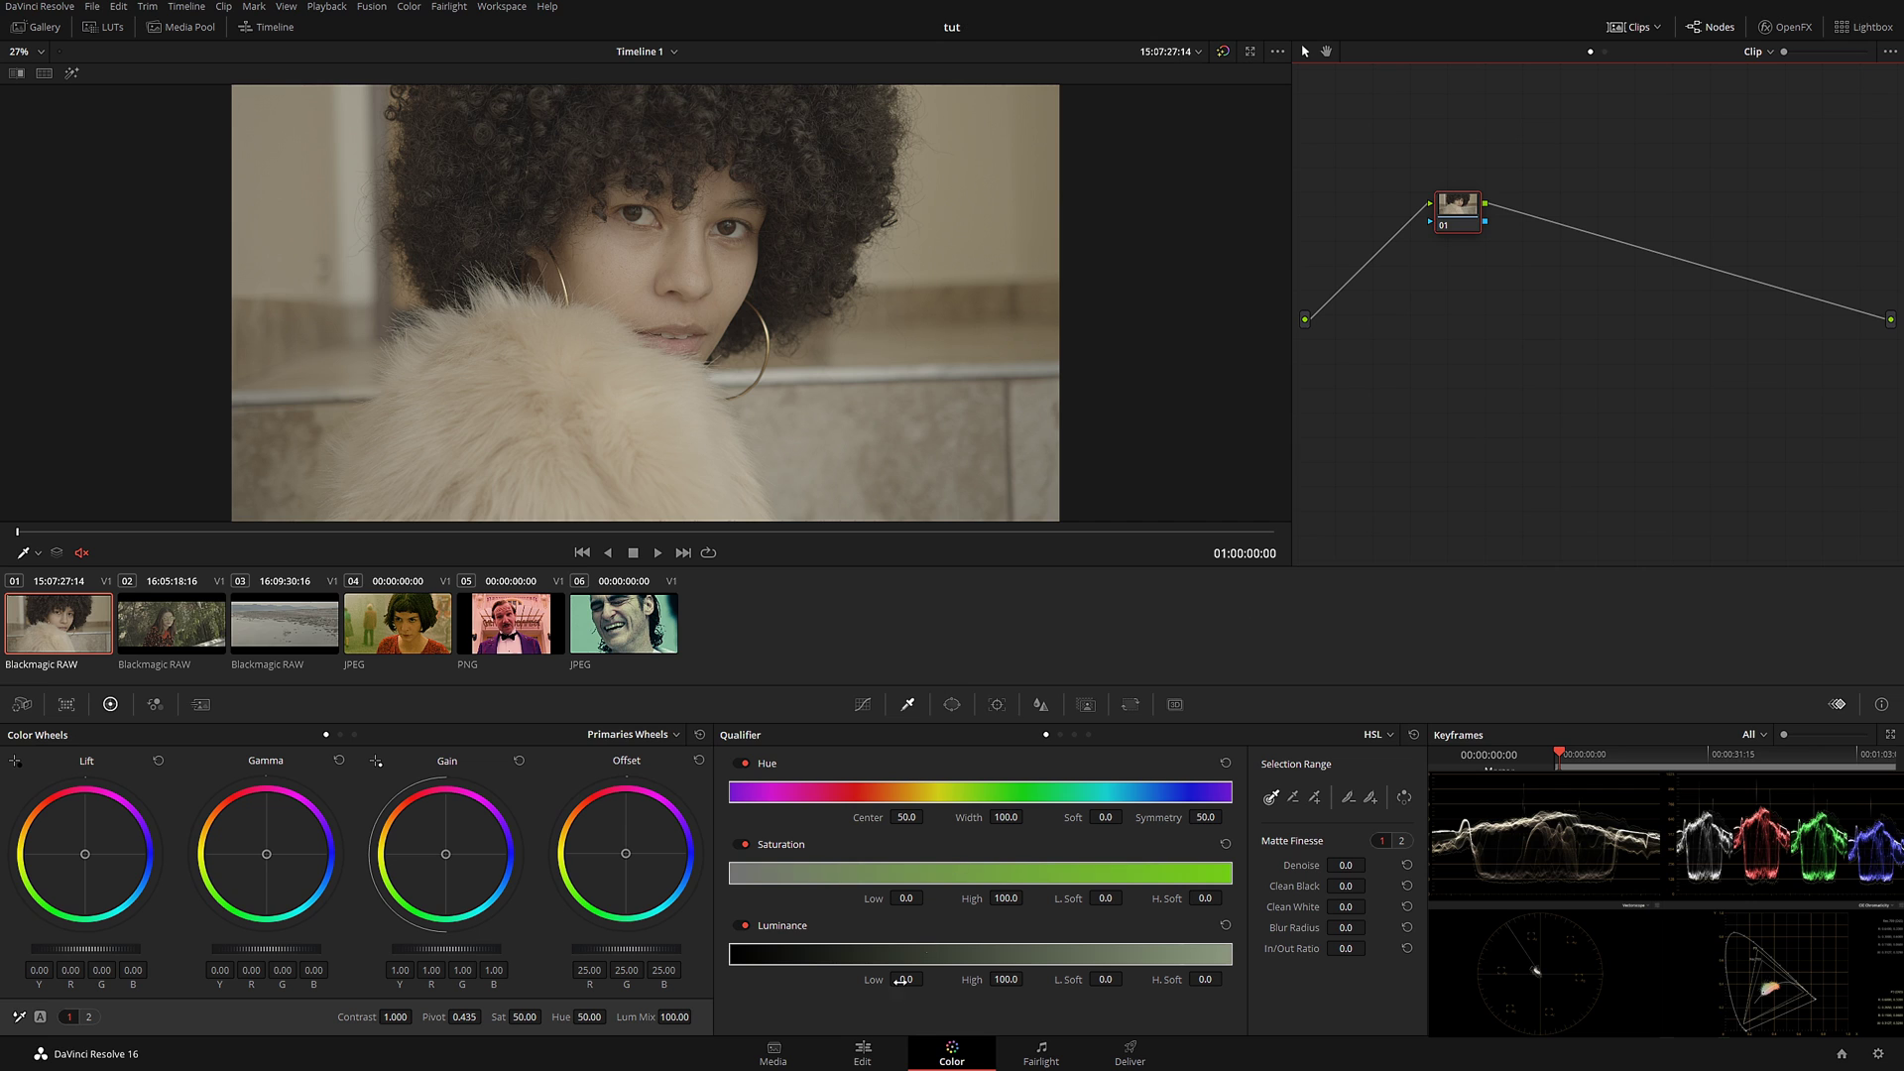
# Review Timeline 1's six clips and stills on the Edit page, then return to Color.
pyautogui.click(863, 1053)
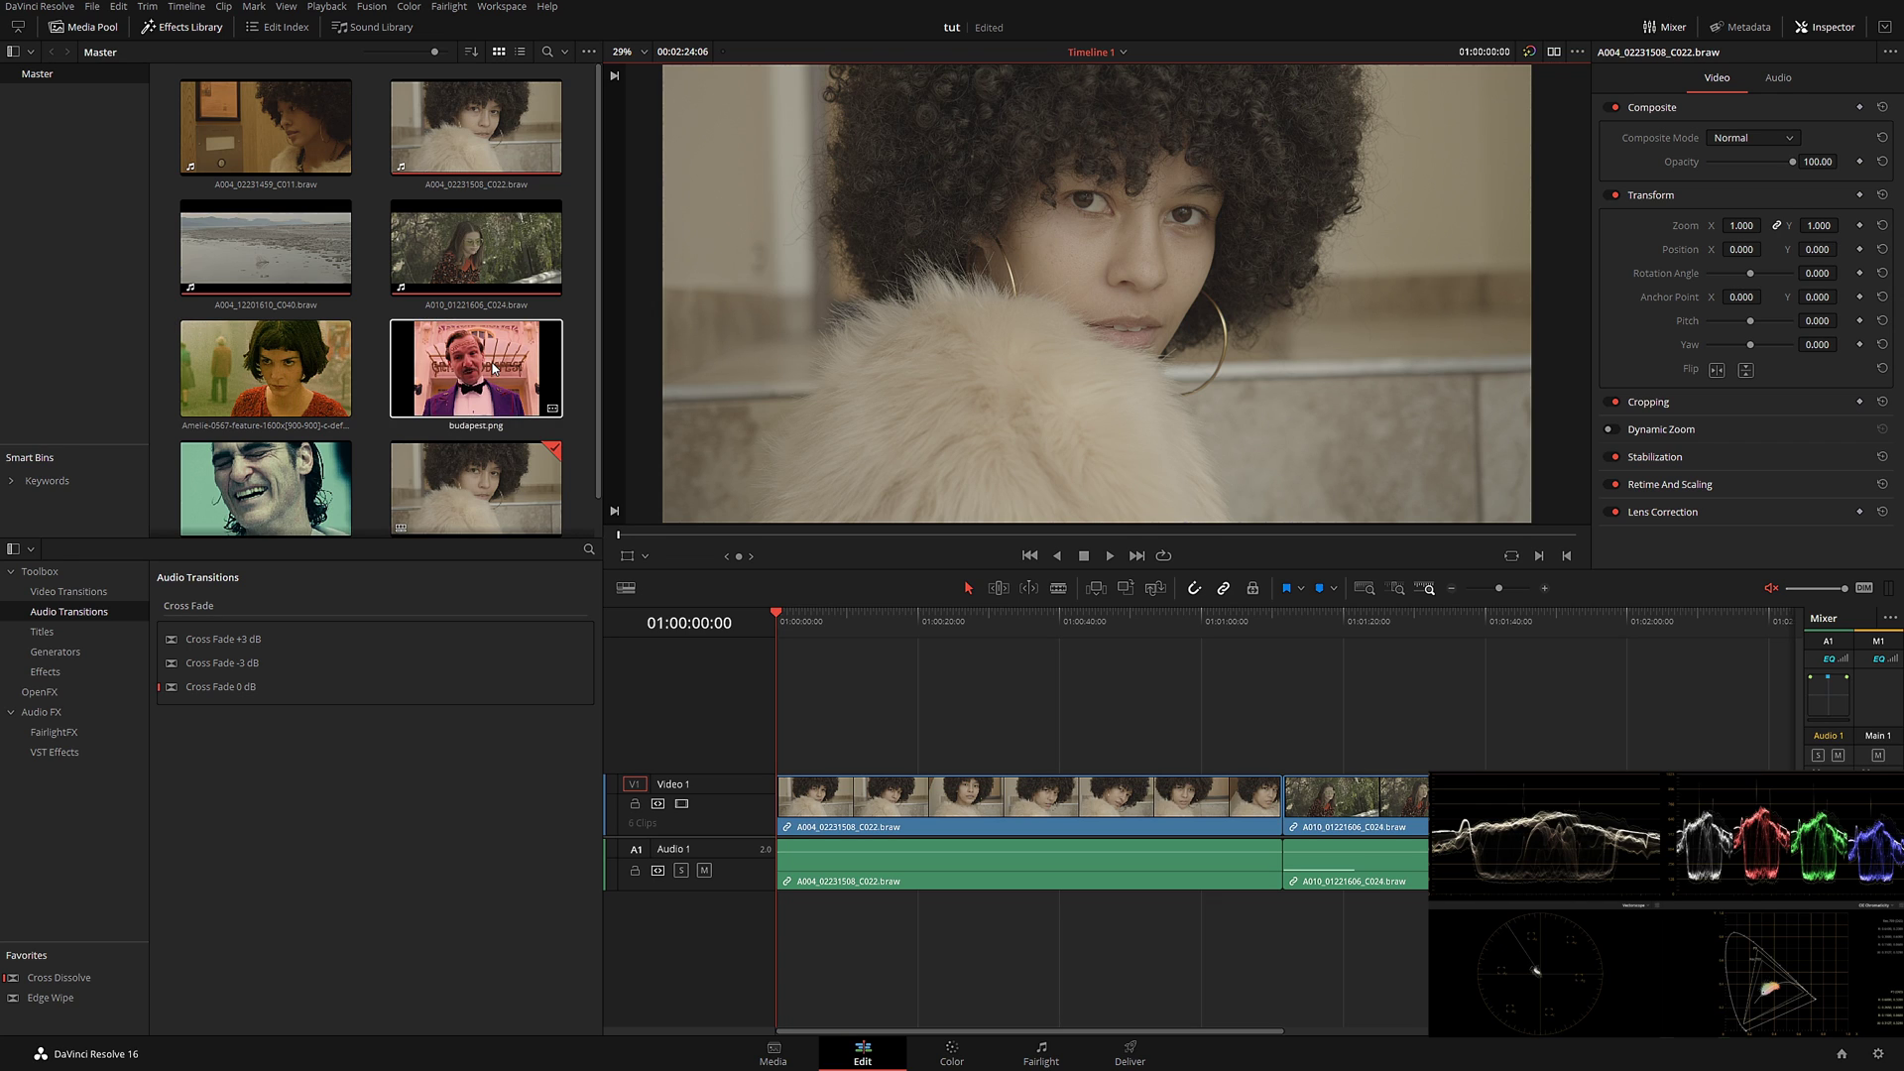
pyautogui.moveTo(1149, 1031); pyautogui.dragTo(1334, 1032)
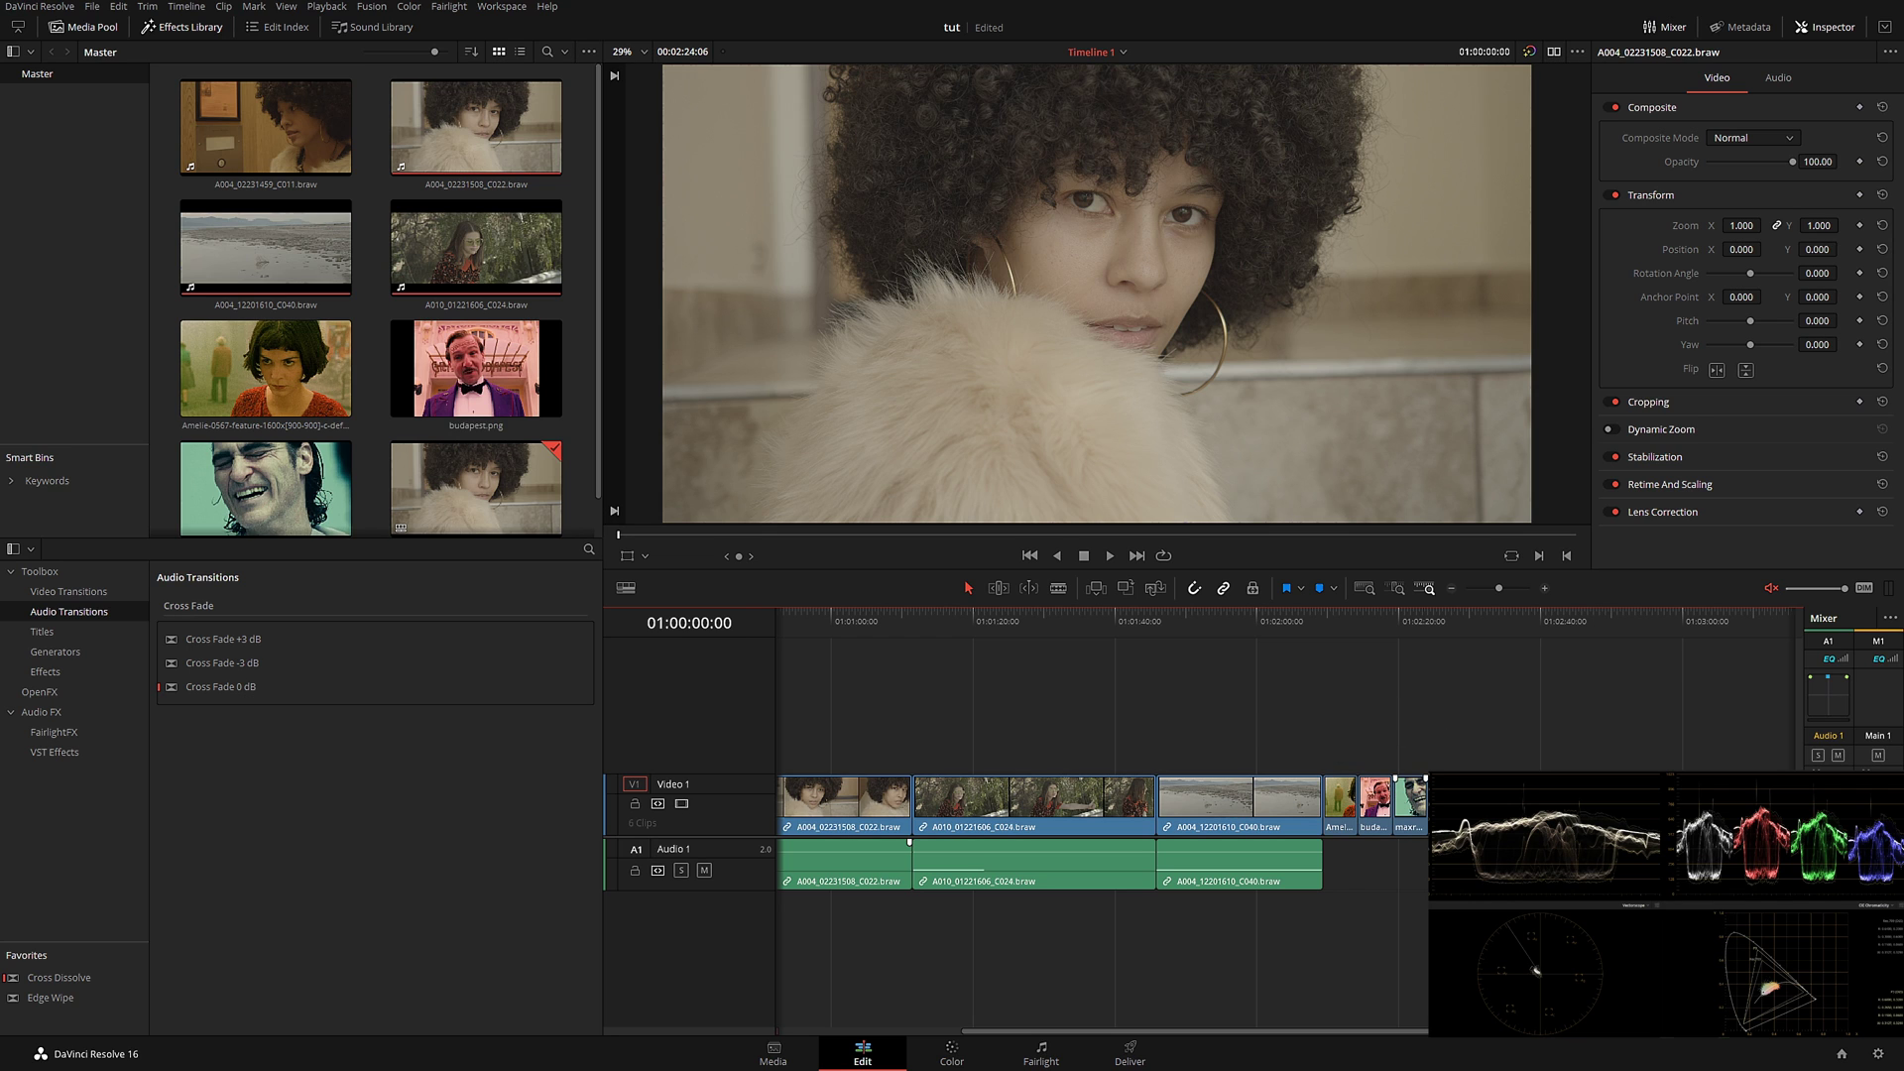
pyautogui.click(952, 1051)
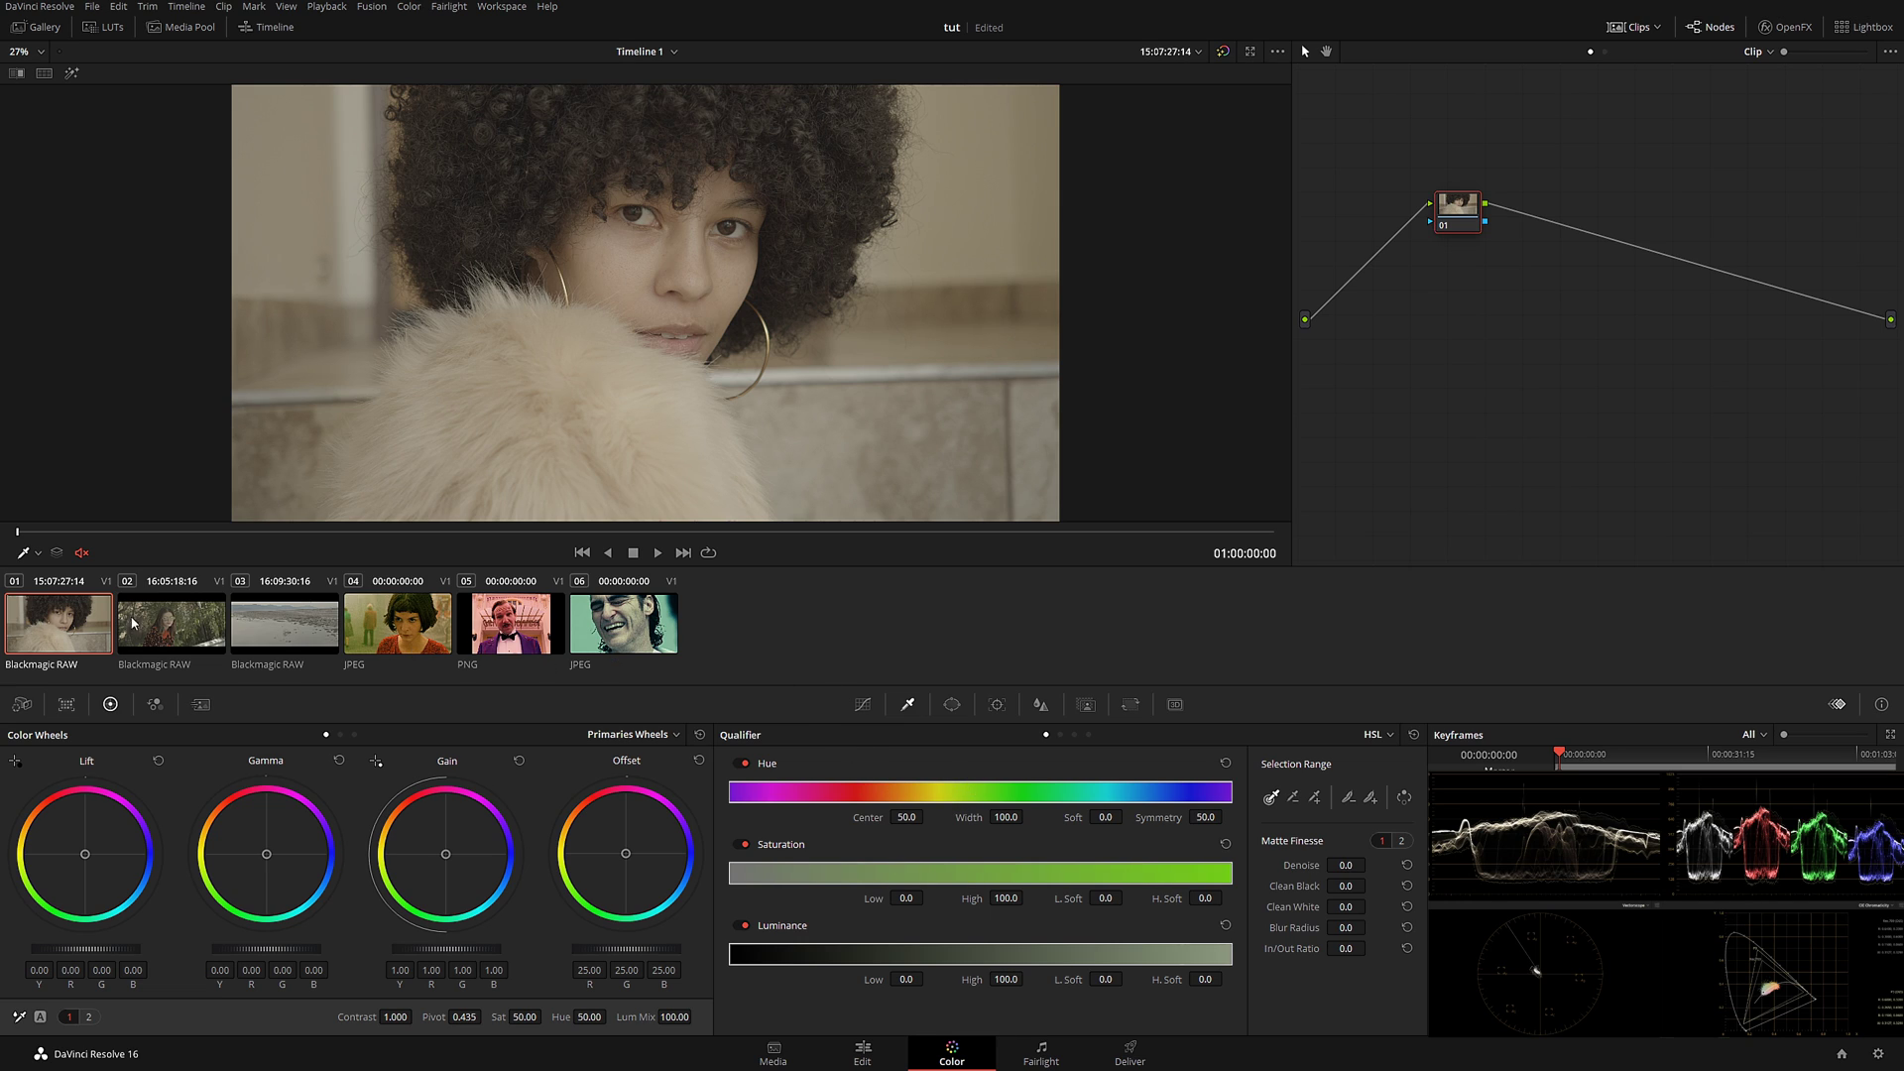
# Scrub clip 01, then shot-match it to the Amelie still in clip 04.
pyautogui.moveTo(386, 538); pyautogui.dragTo(332, 552)
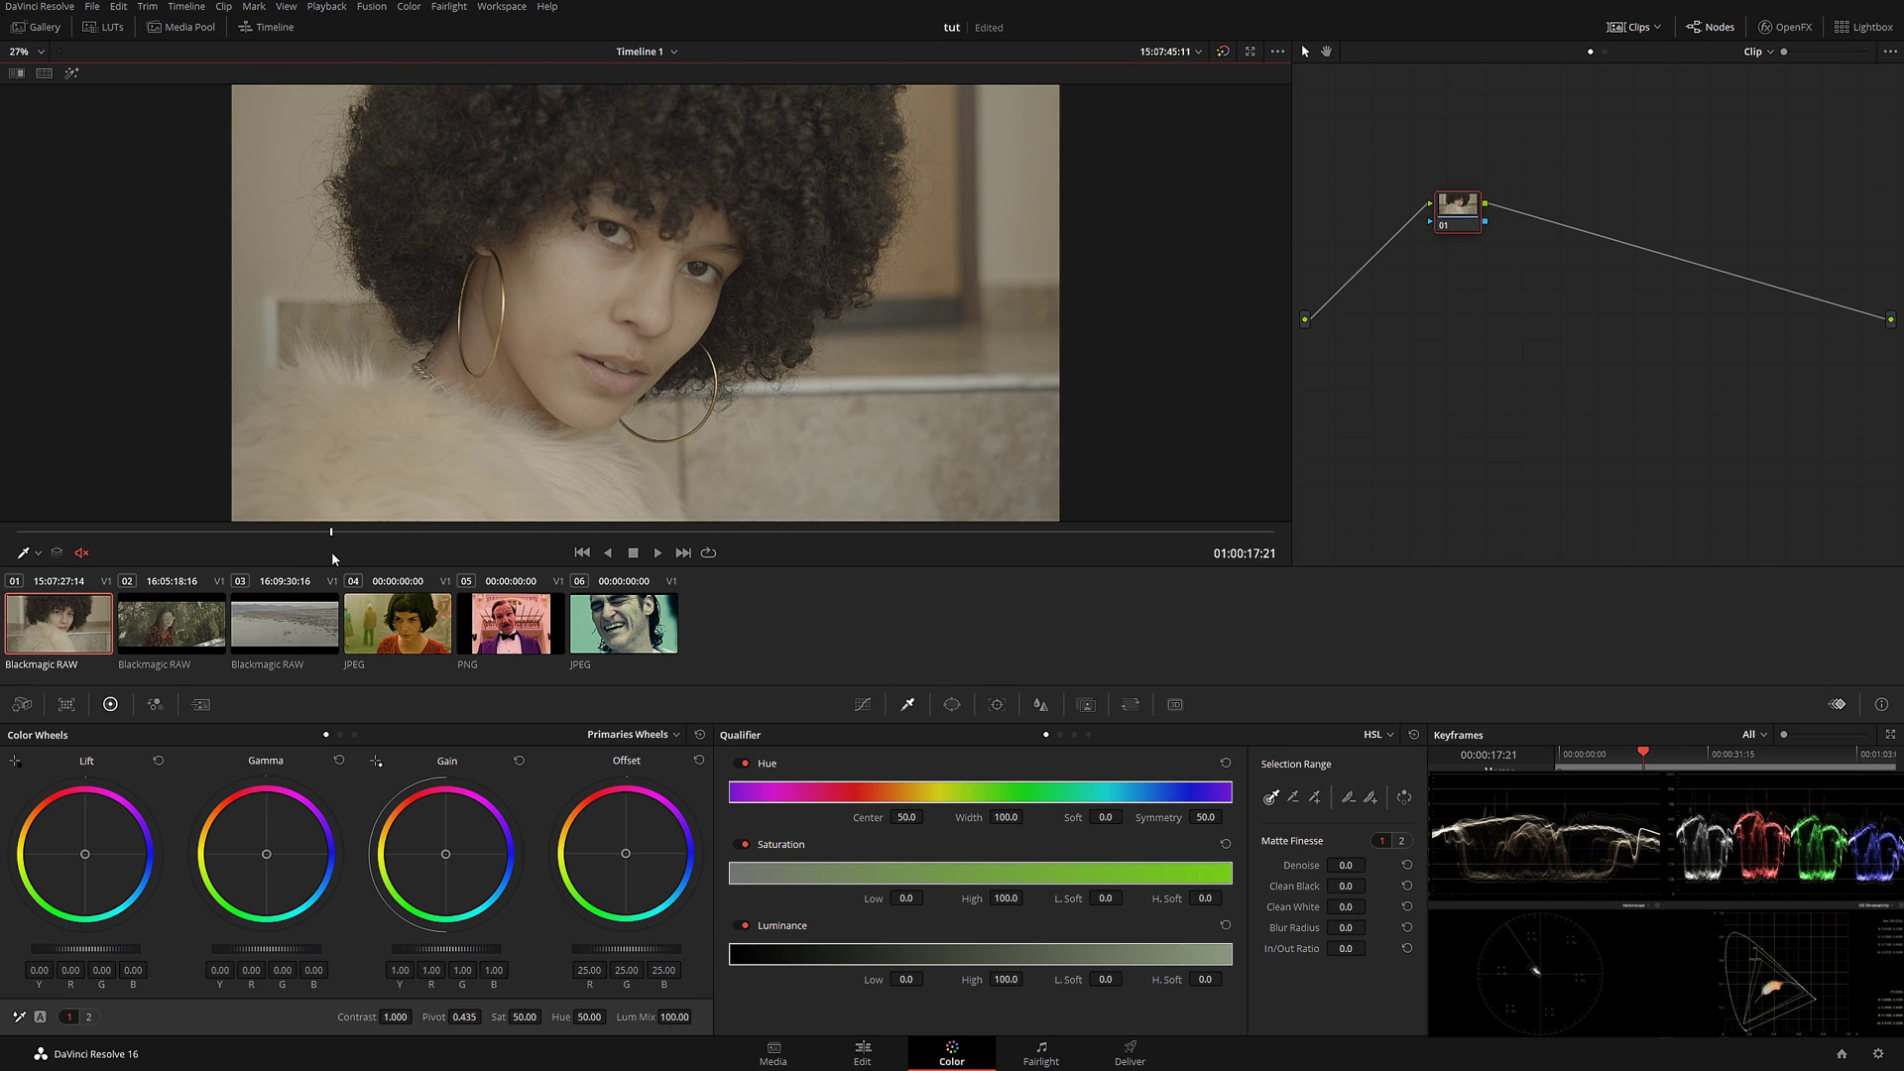
pyautogui.click(404, 625)
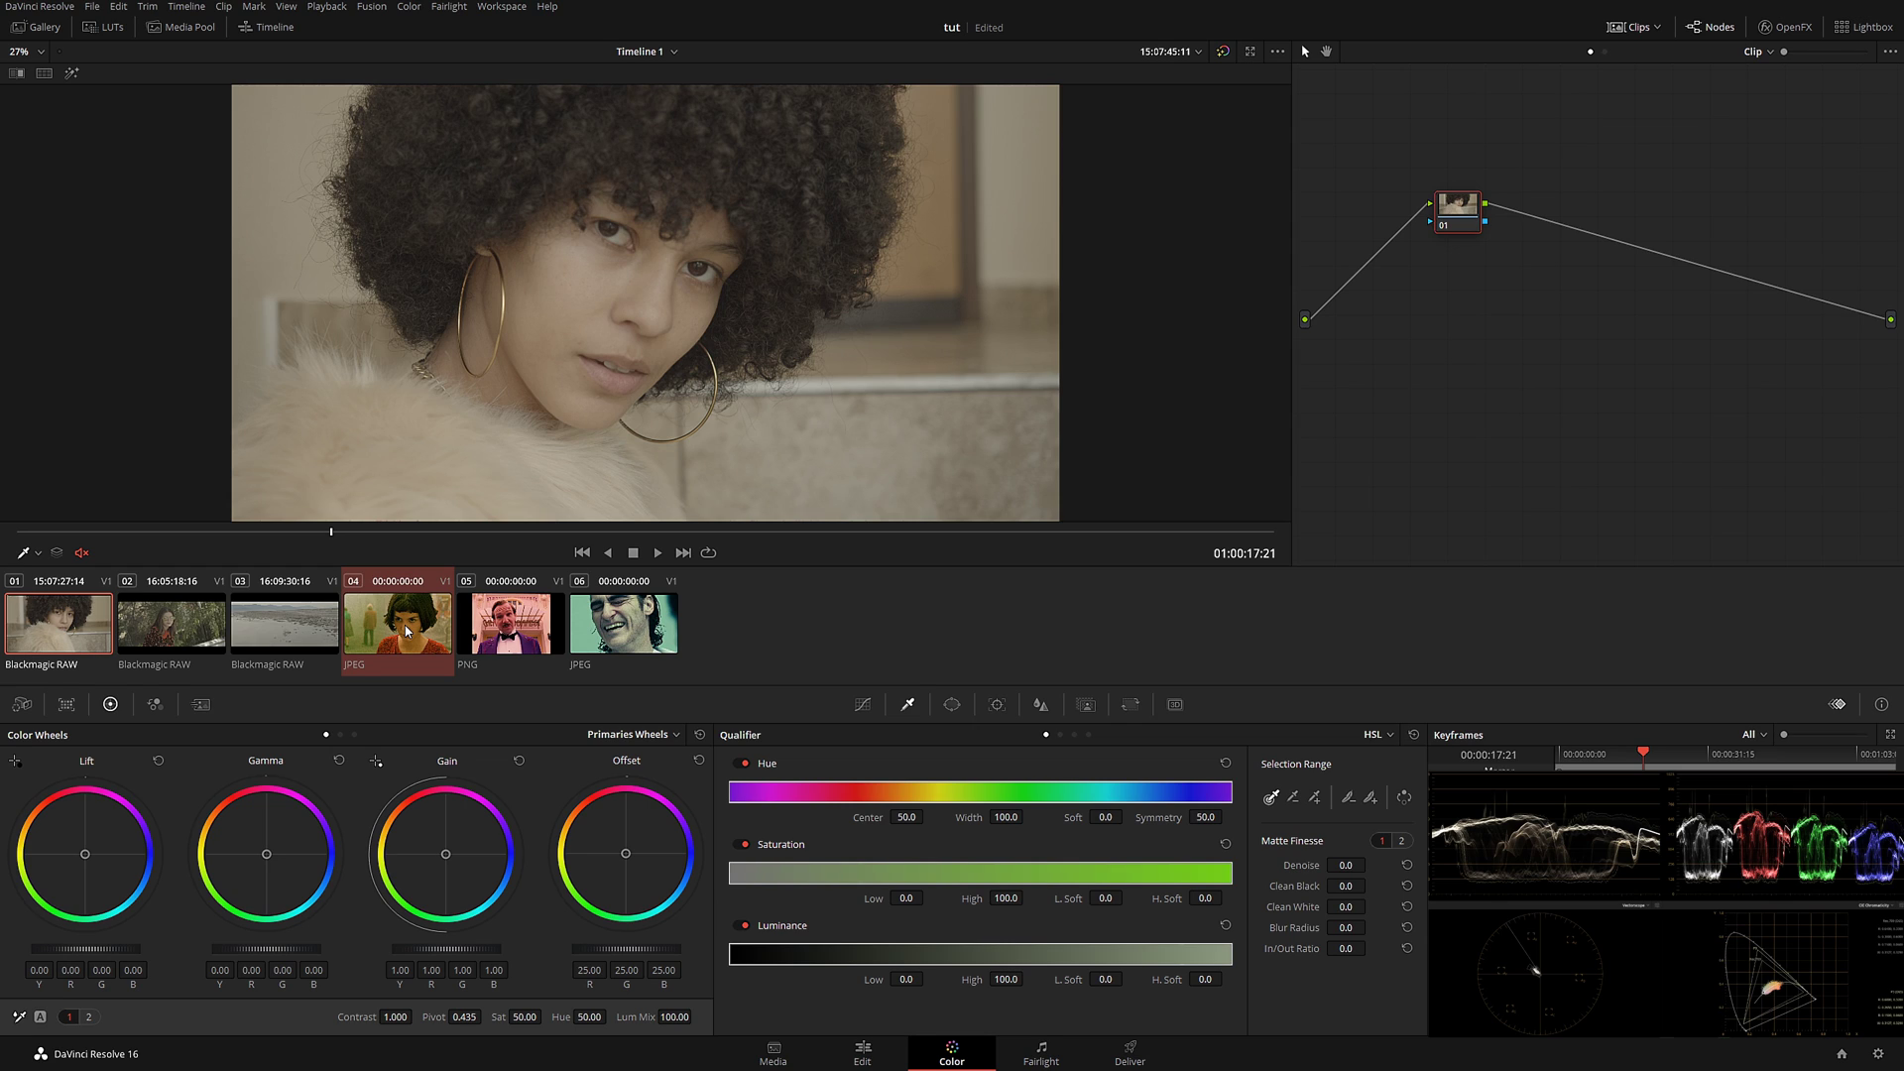
pyautogui.rightClick(405, 625)
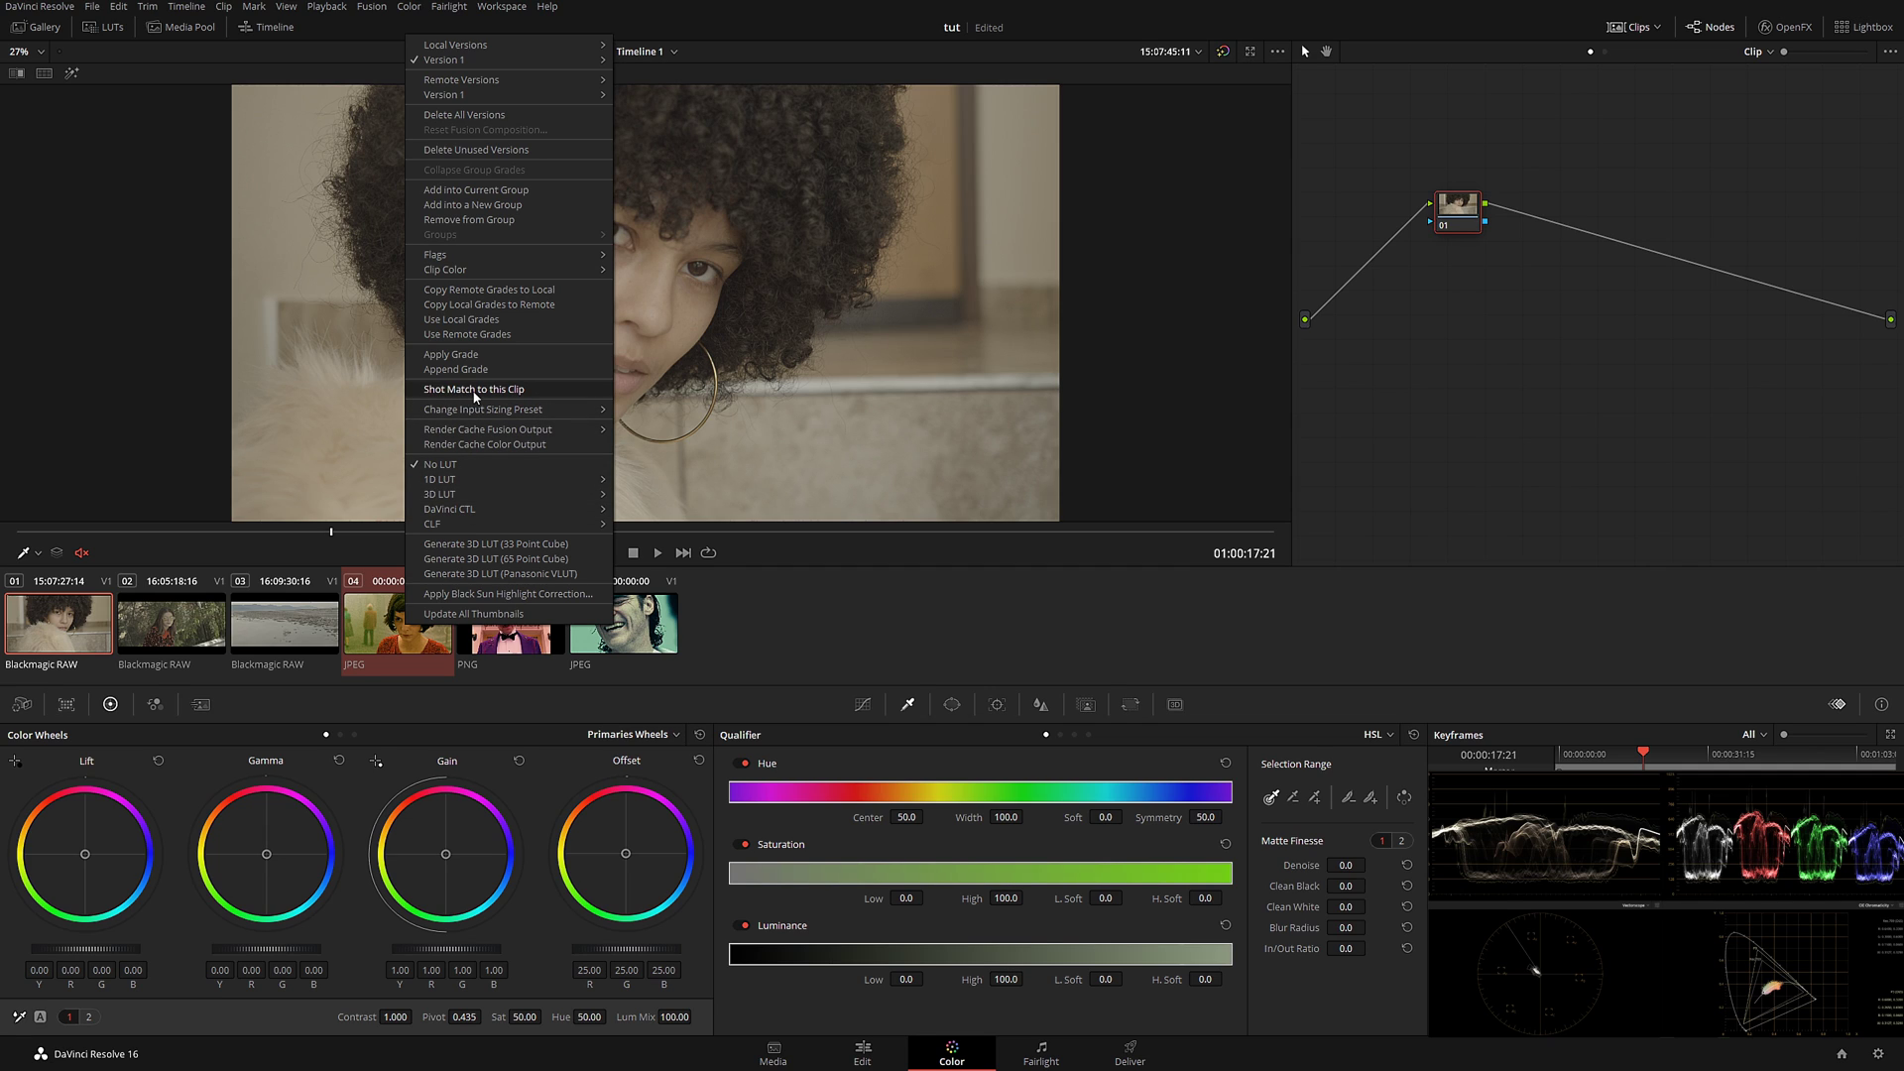
pyautogui.click(509, 393)
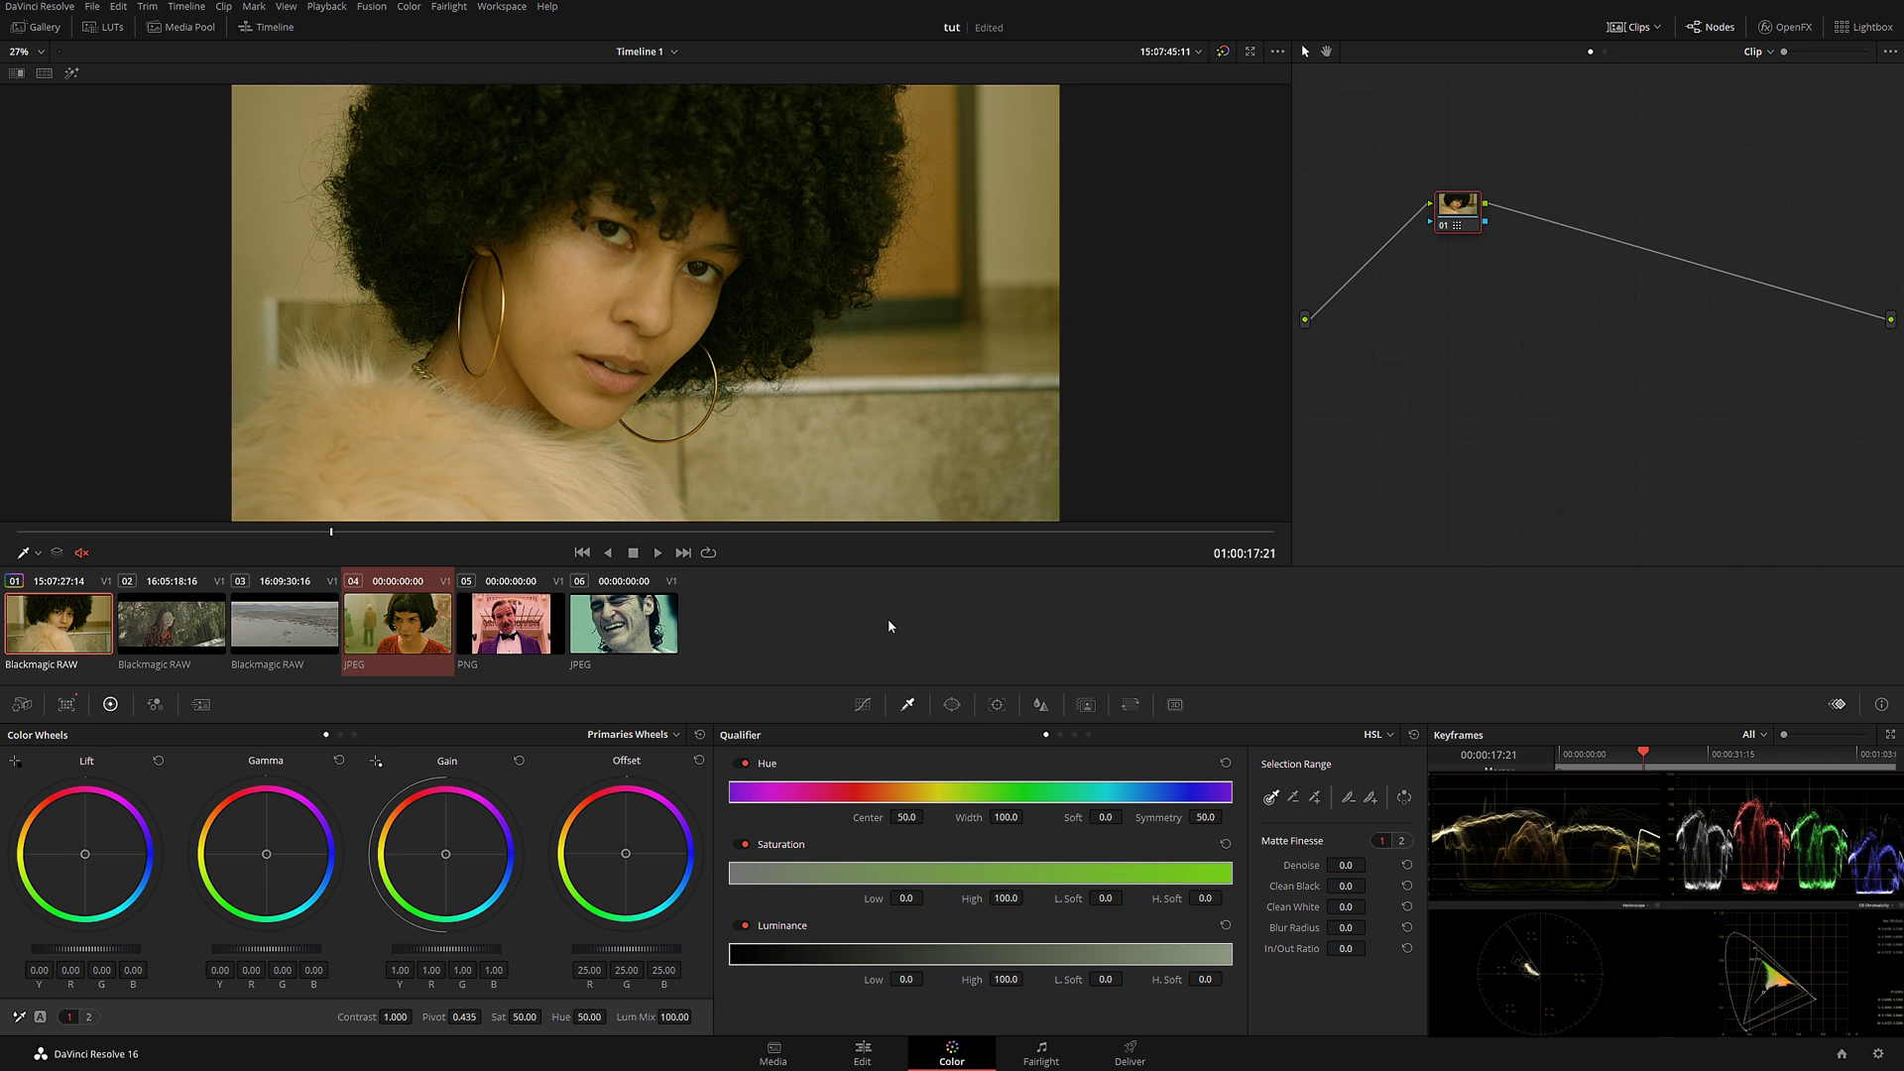
# Compare the warmer yellow-green clip 01 against the Amelie still.
pyautogui.click(410, 633)
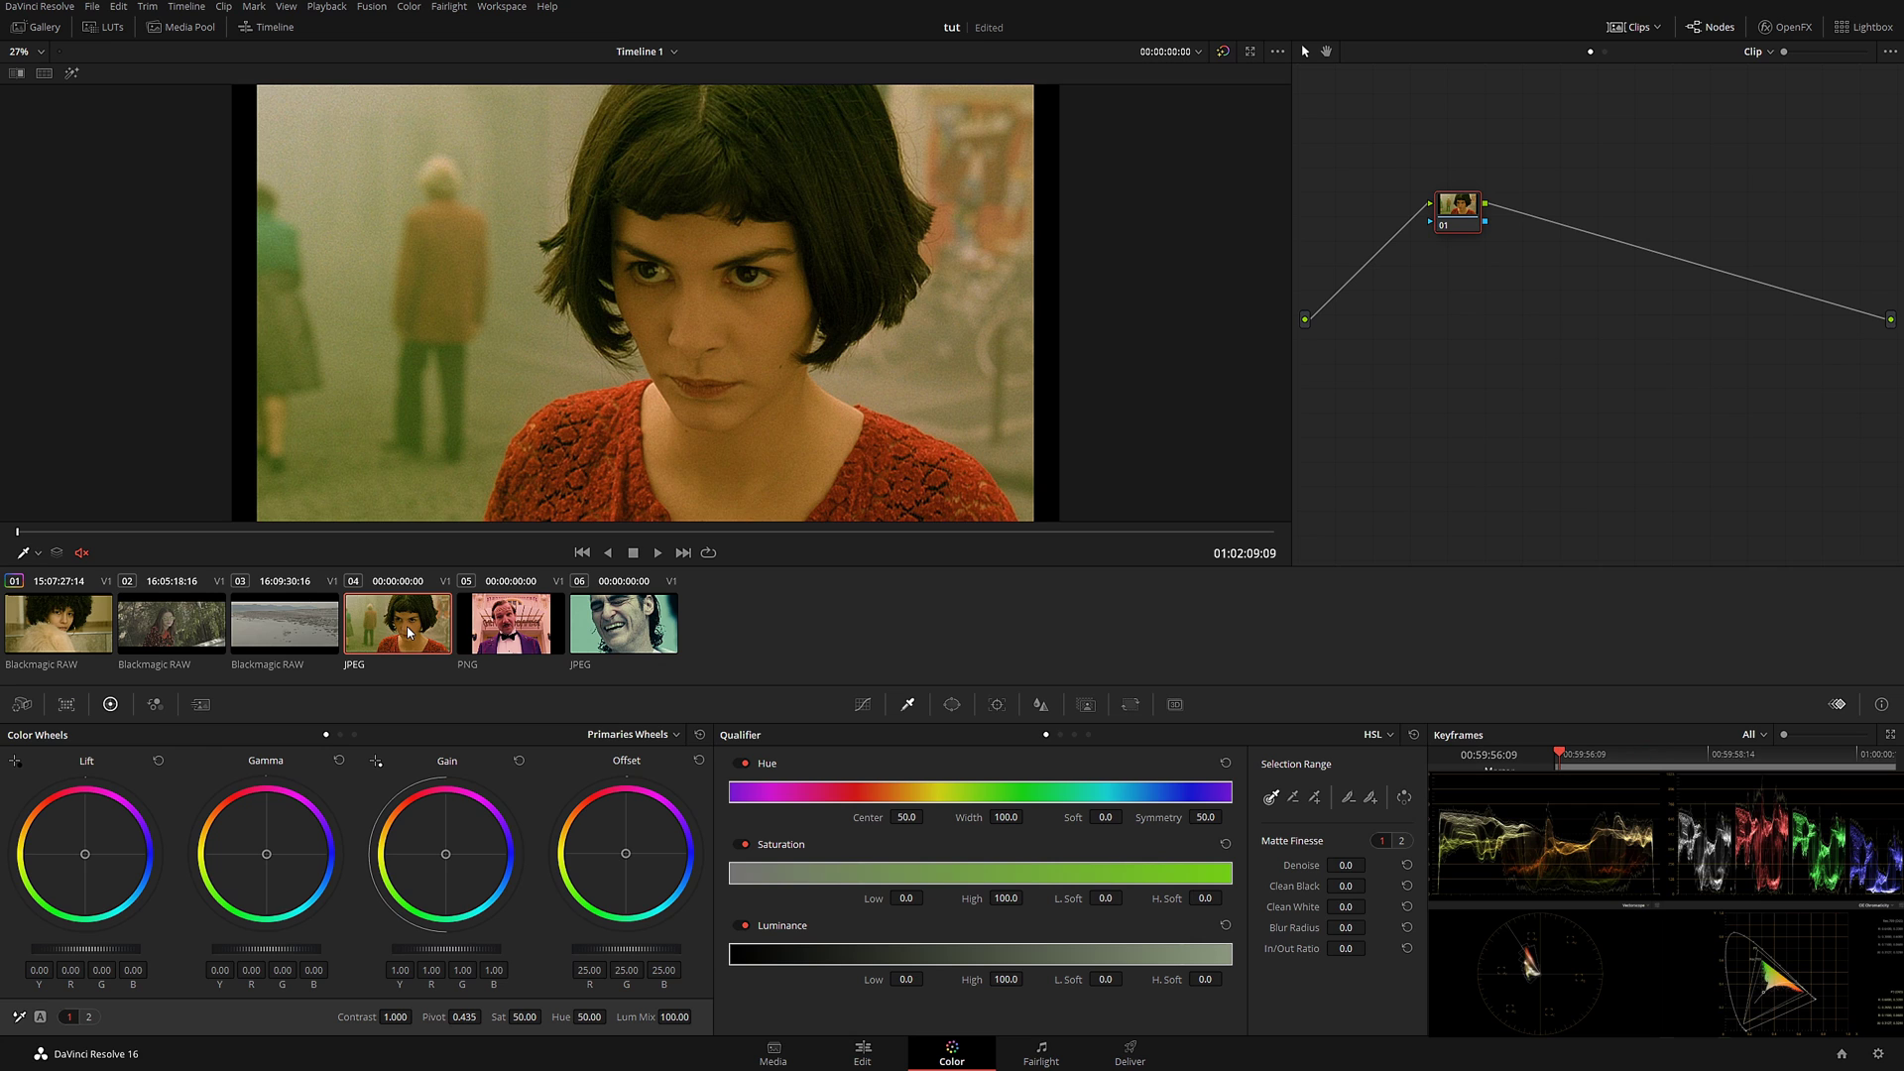
pyautogui.click(48, 632)
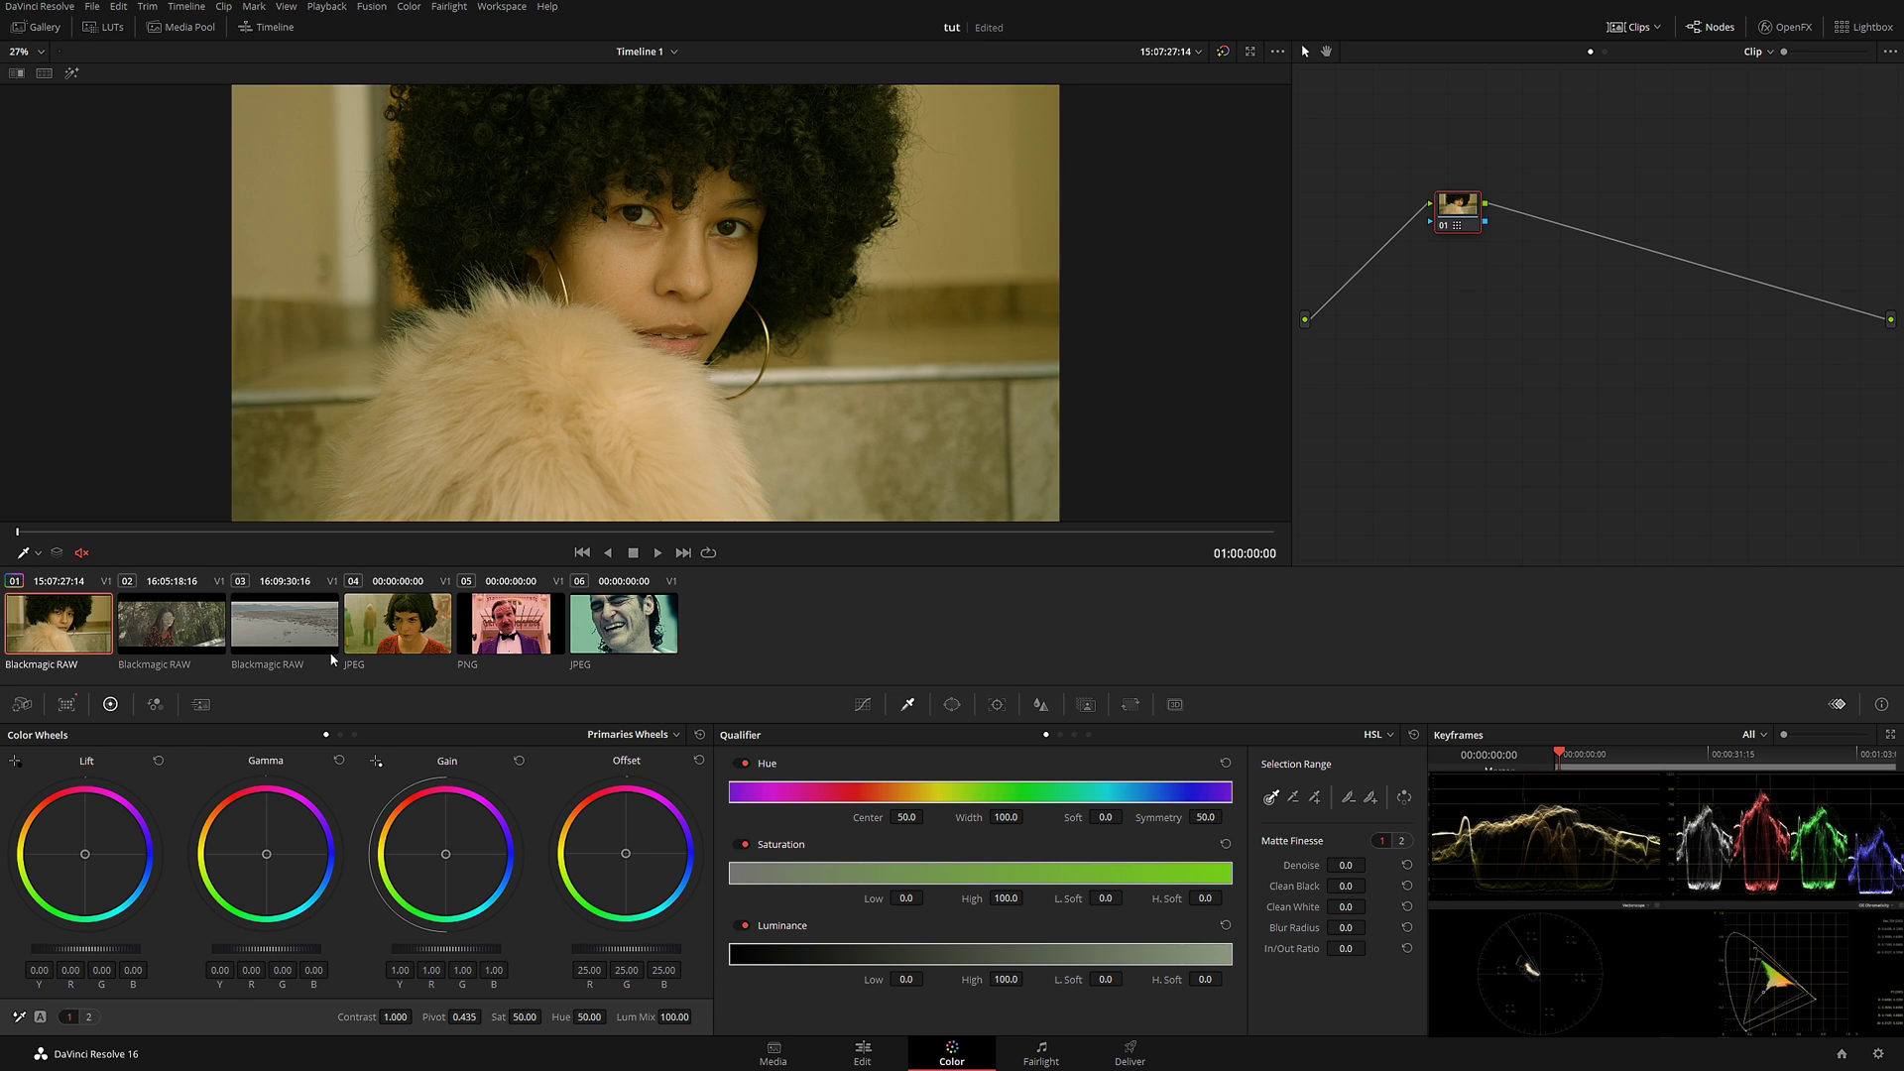
pyautogui.click(404, 648)
pyautogui.click(51, 641)
# Re-match clip 01 to the Joker still (clip 06) and compare the teal-green result.
pyautogui.click(639, 629)
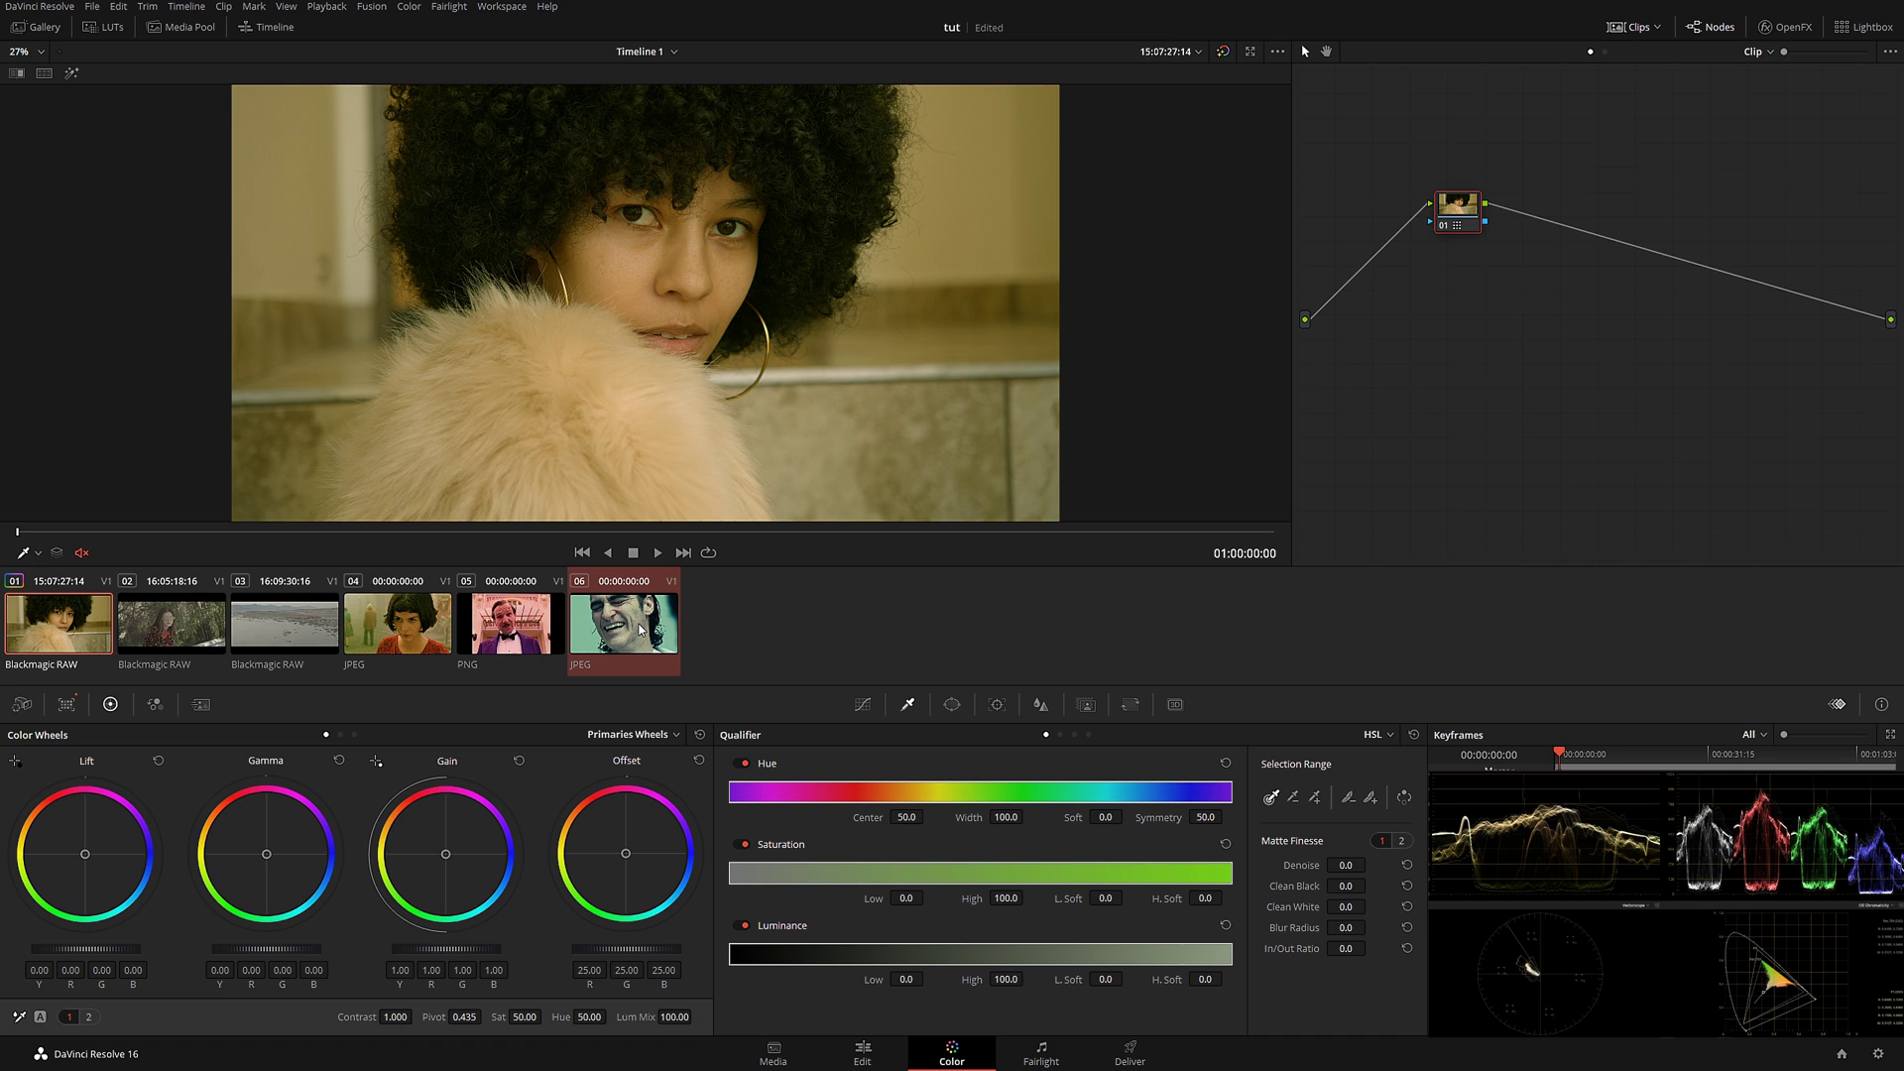
pyautogui.rightClick(639, 629)
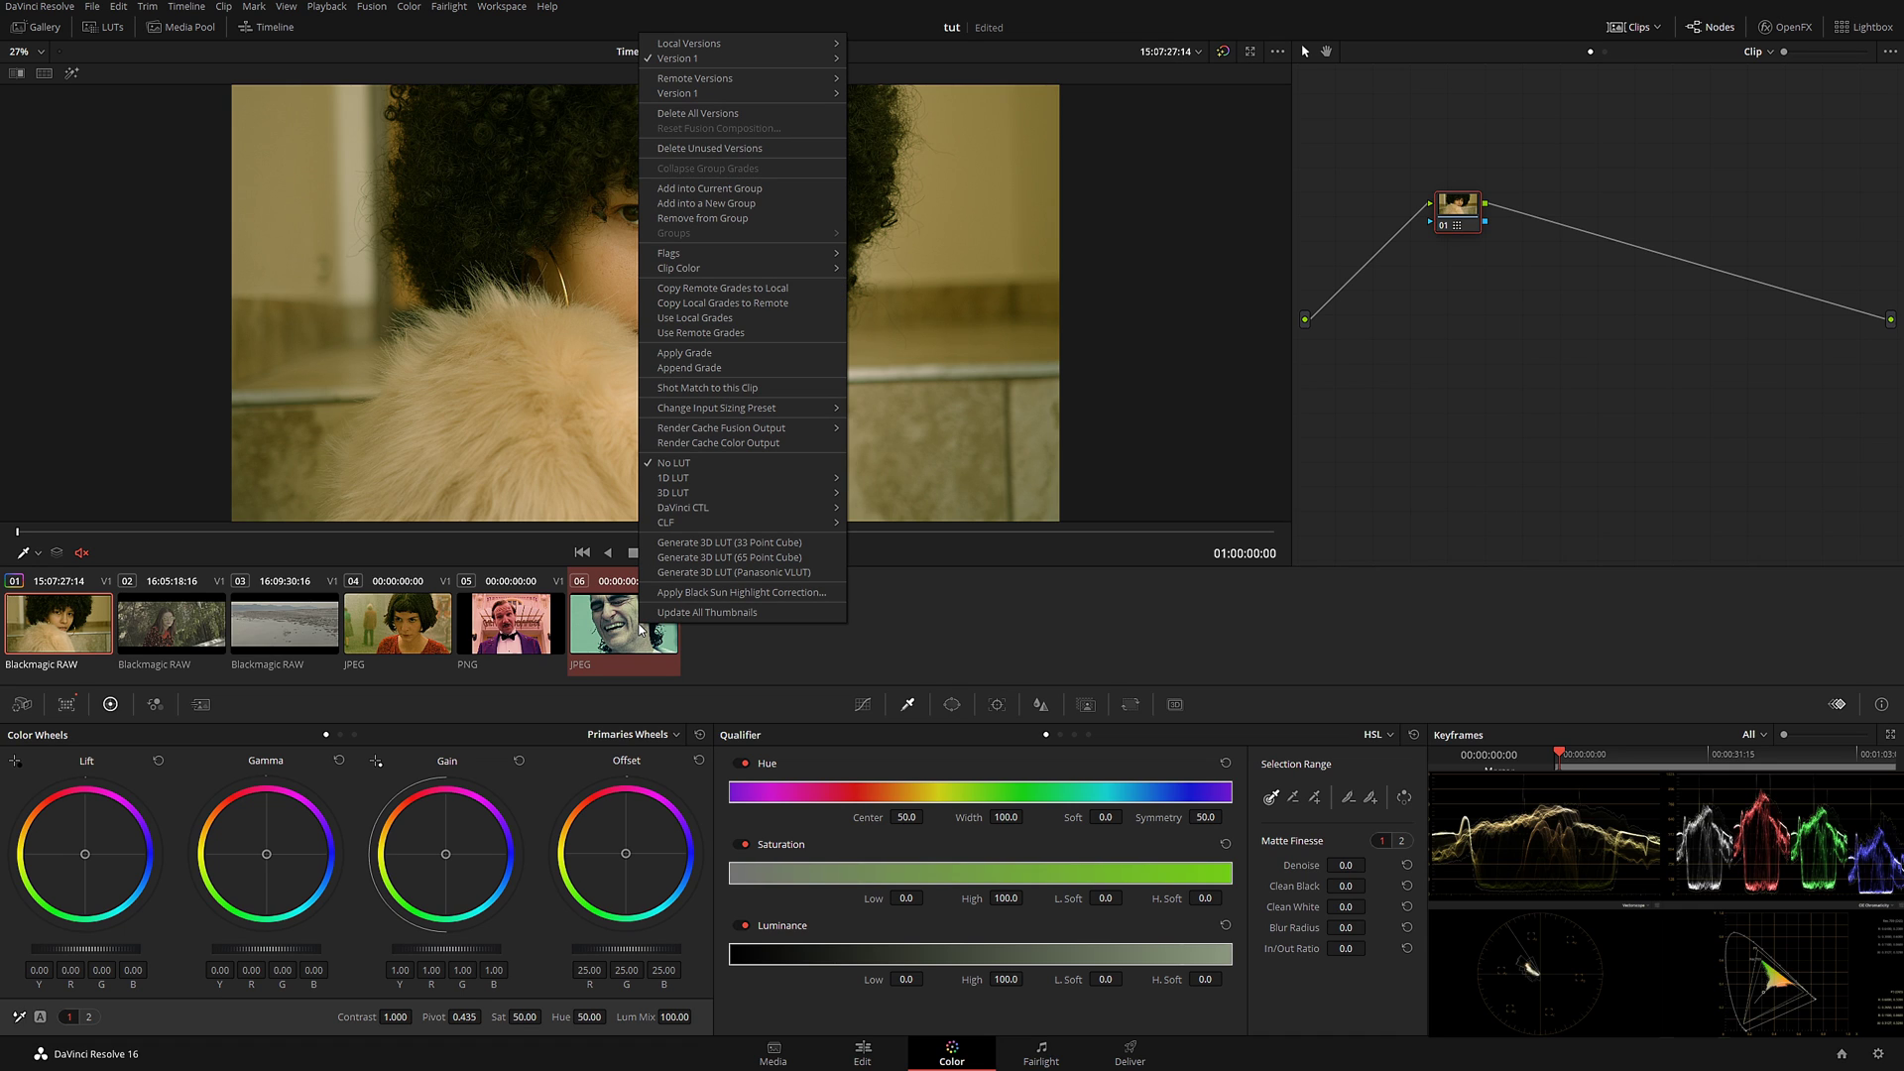
pyautogui.click(706, 388)
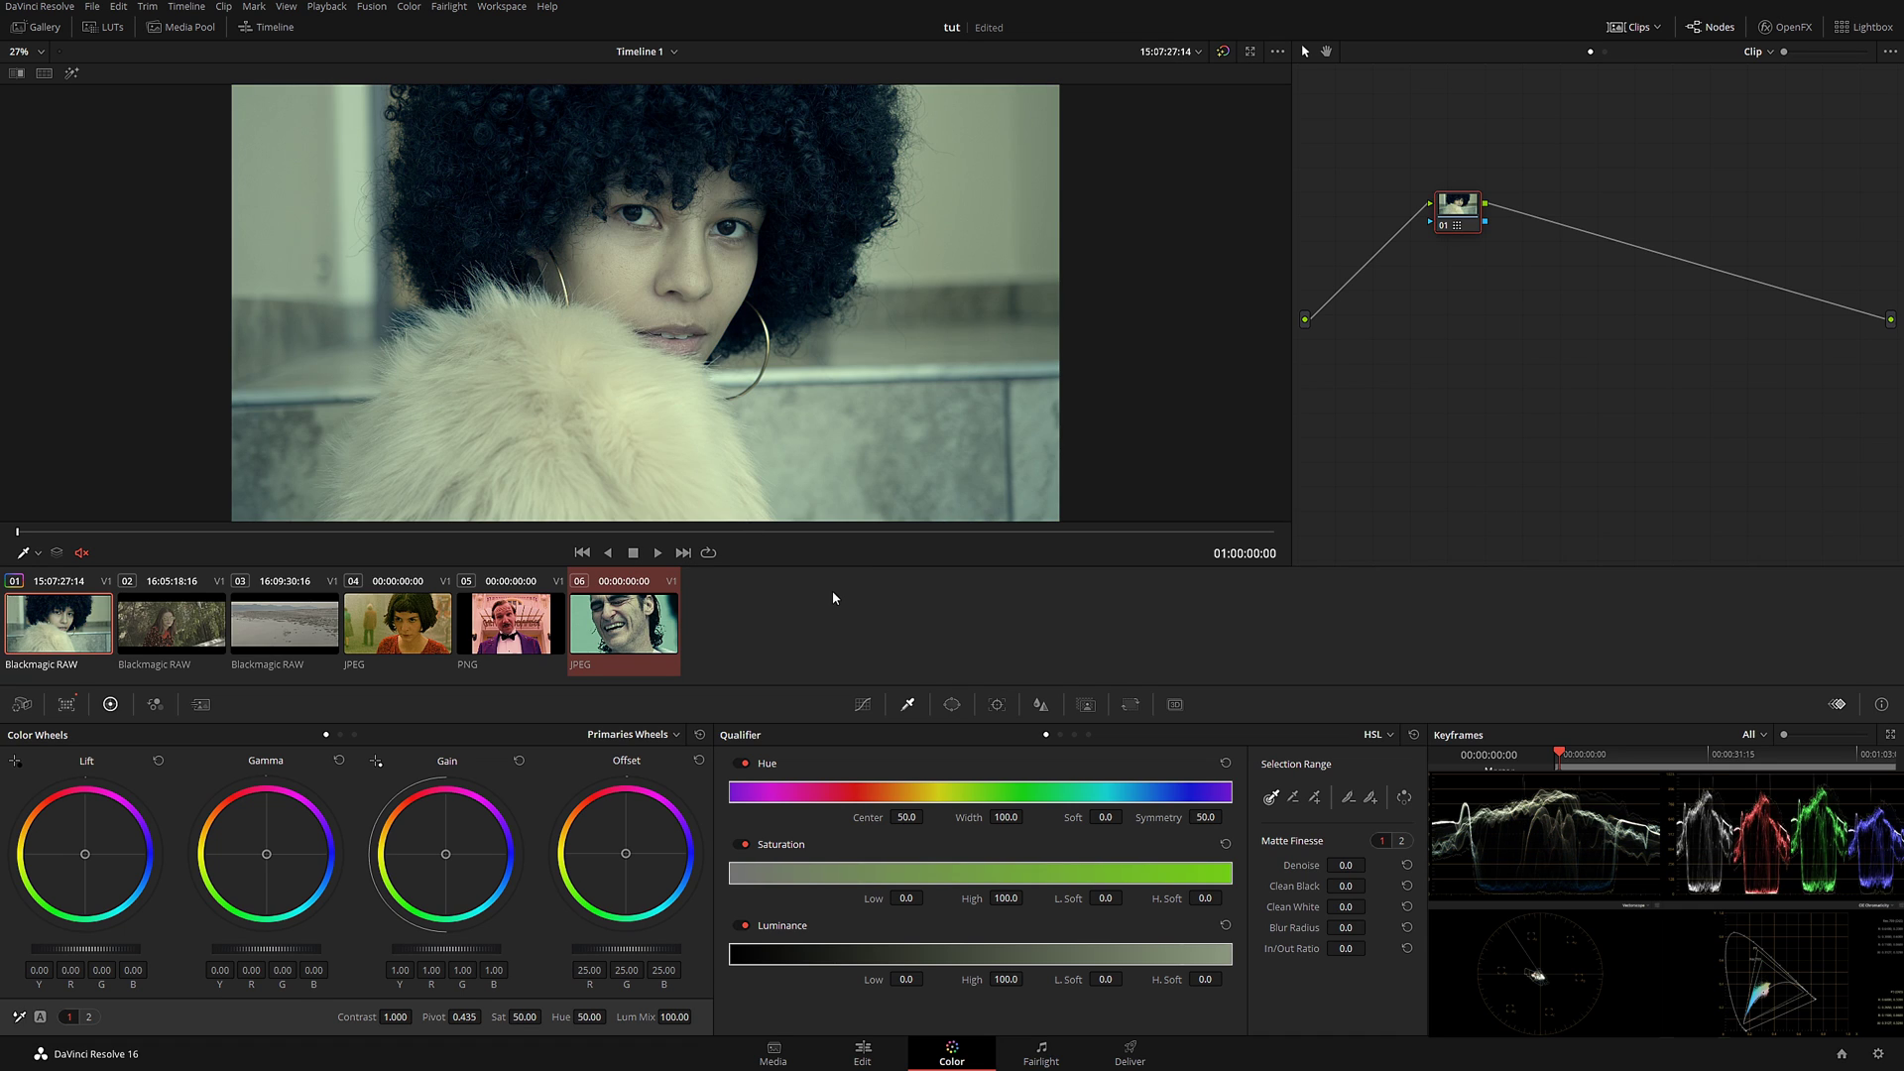
pyautogui.click(632, 637)
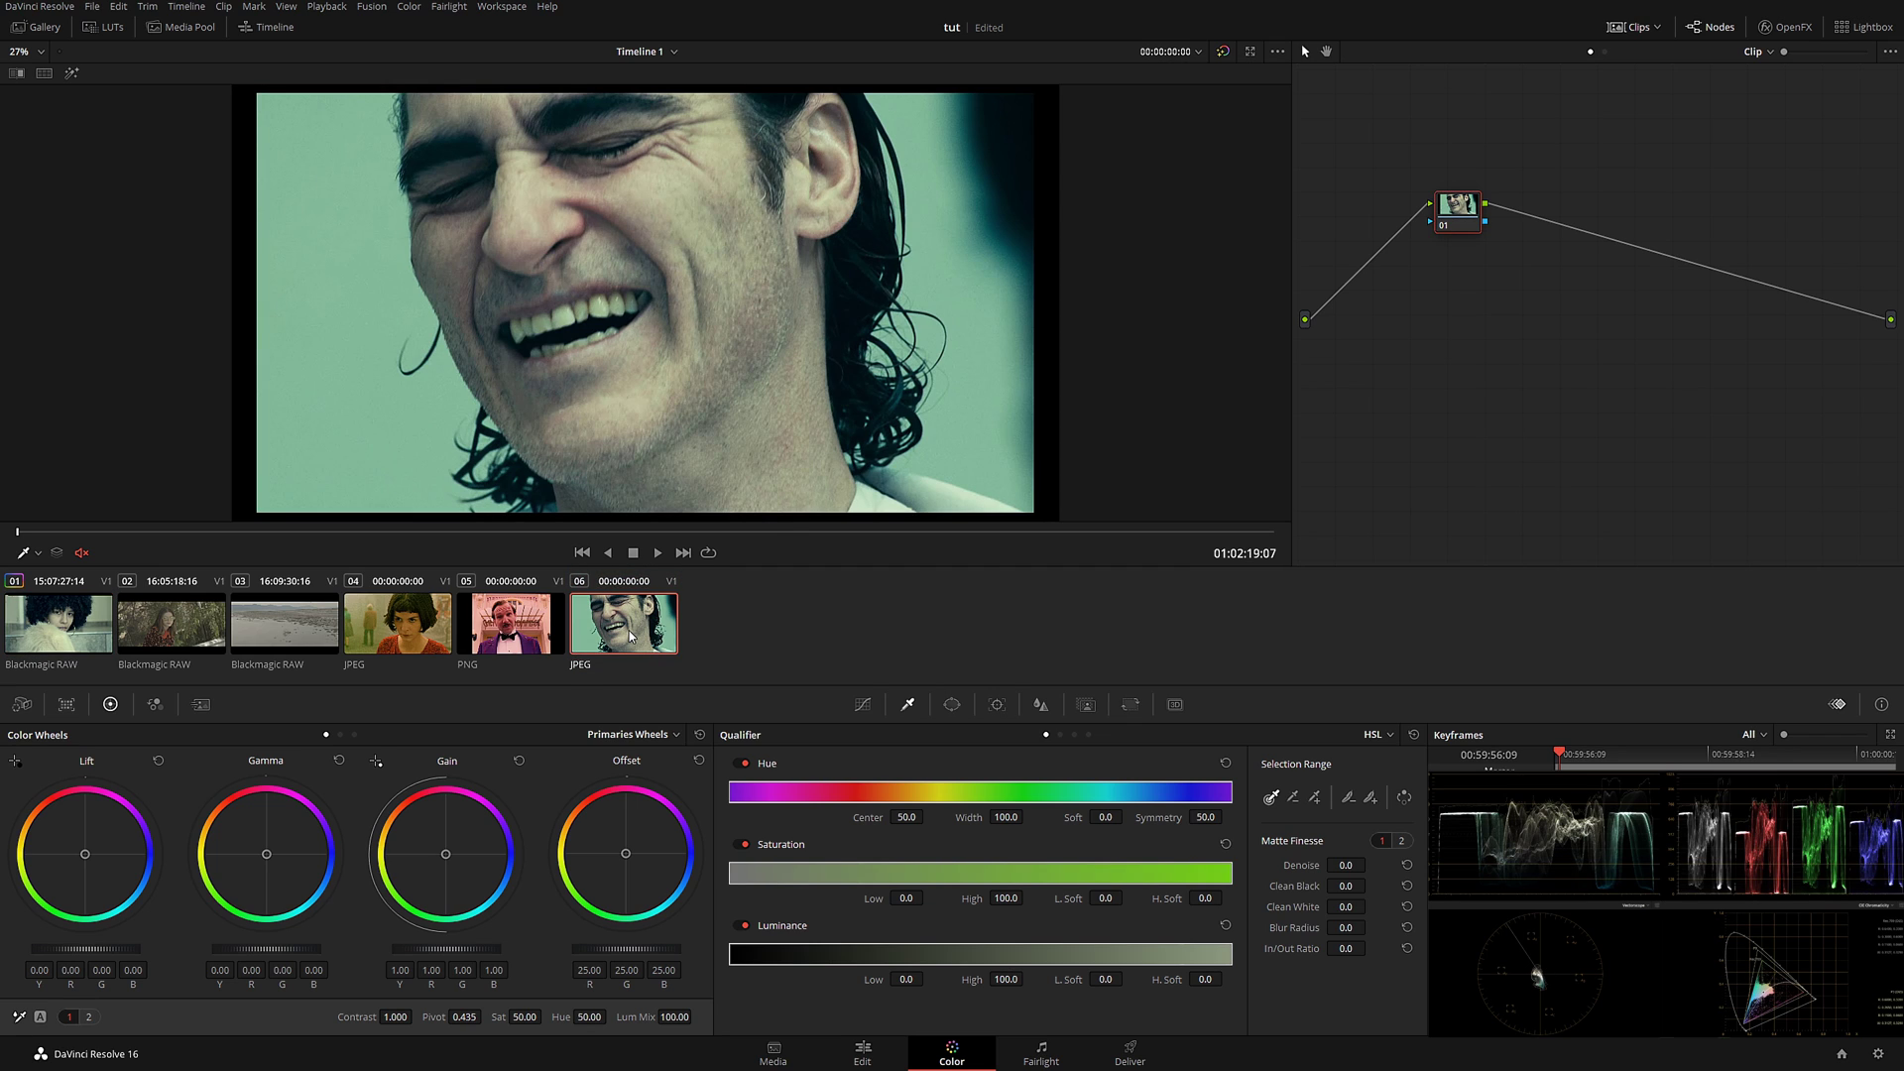
pyautogui.click(76, 623)
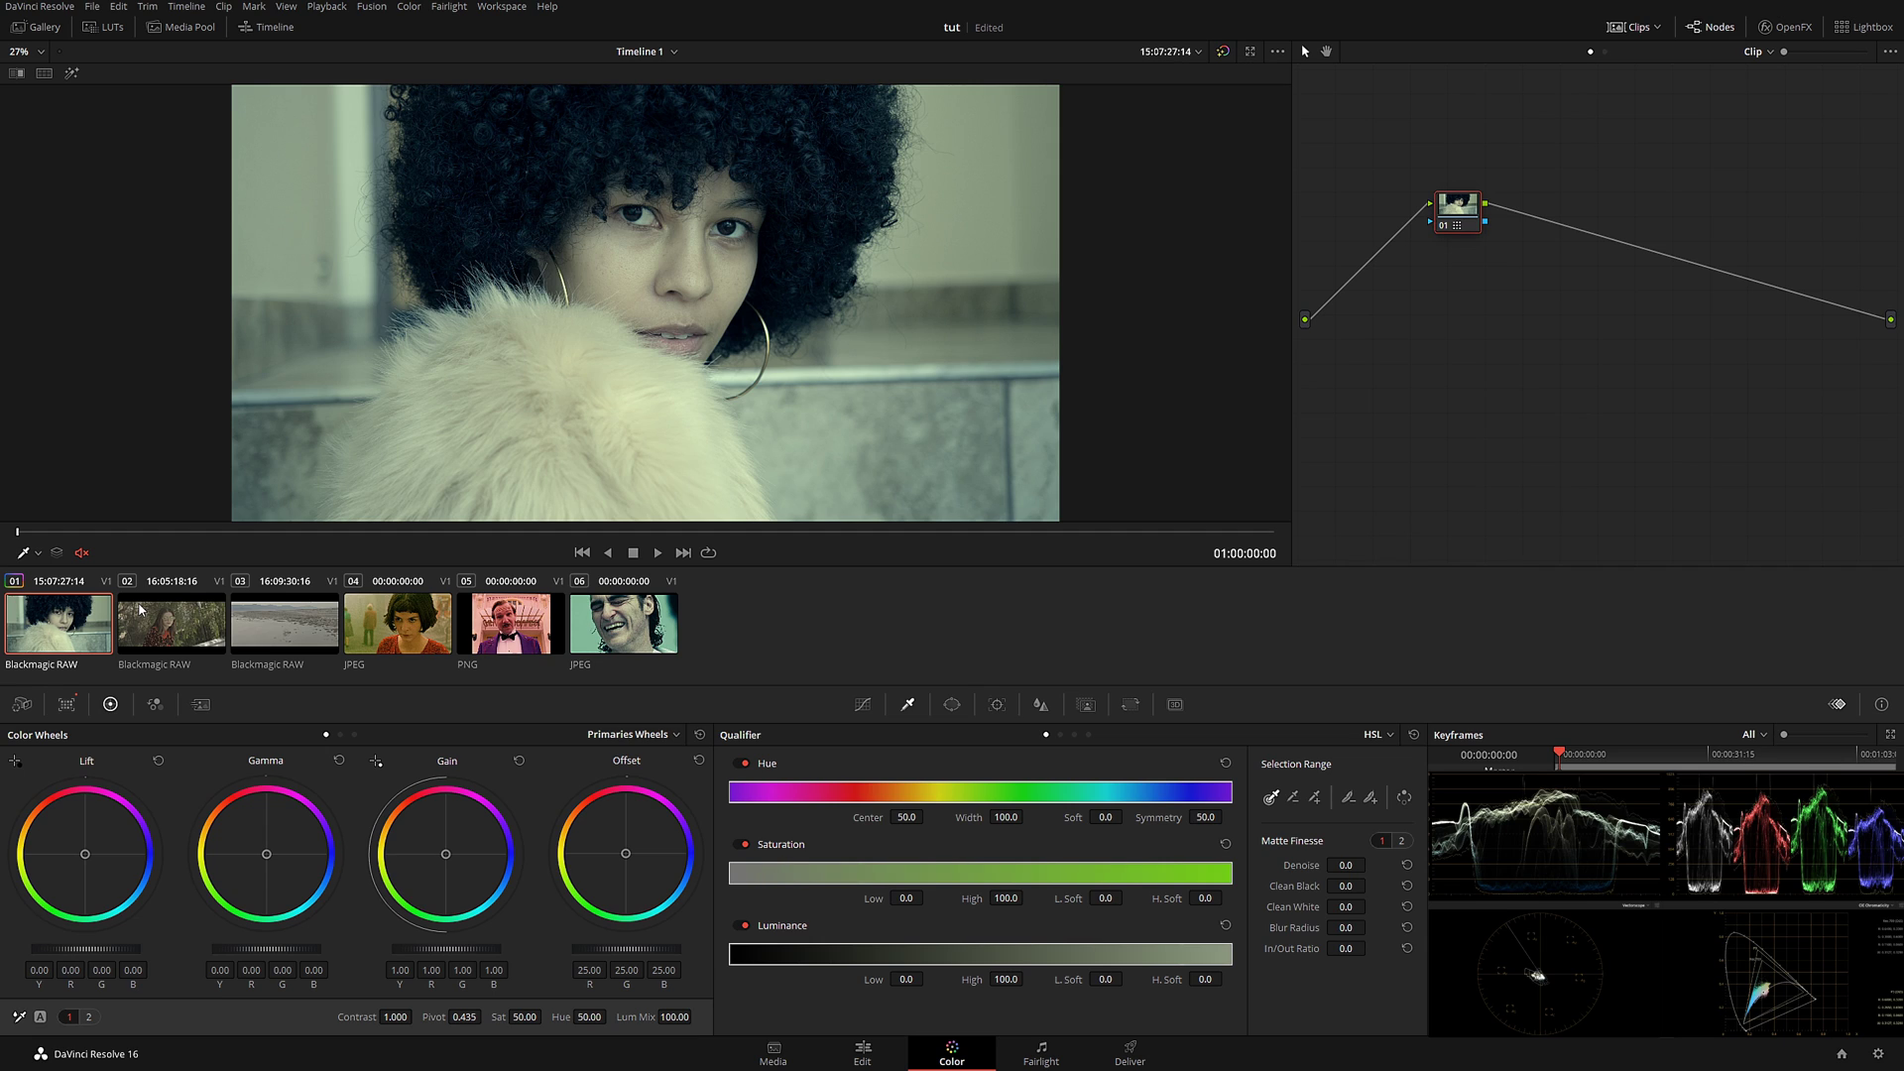
# Add an empty serial node and swap it ahead of the Shot Match node.
pyautogui.moveTo(1429, 225); pyautogui.dragTo(1384, 285)
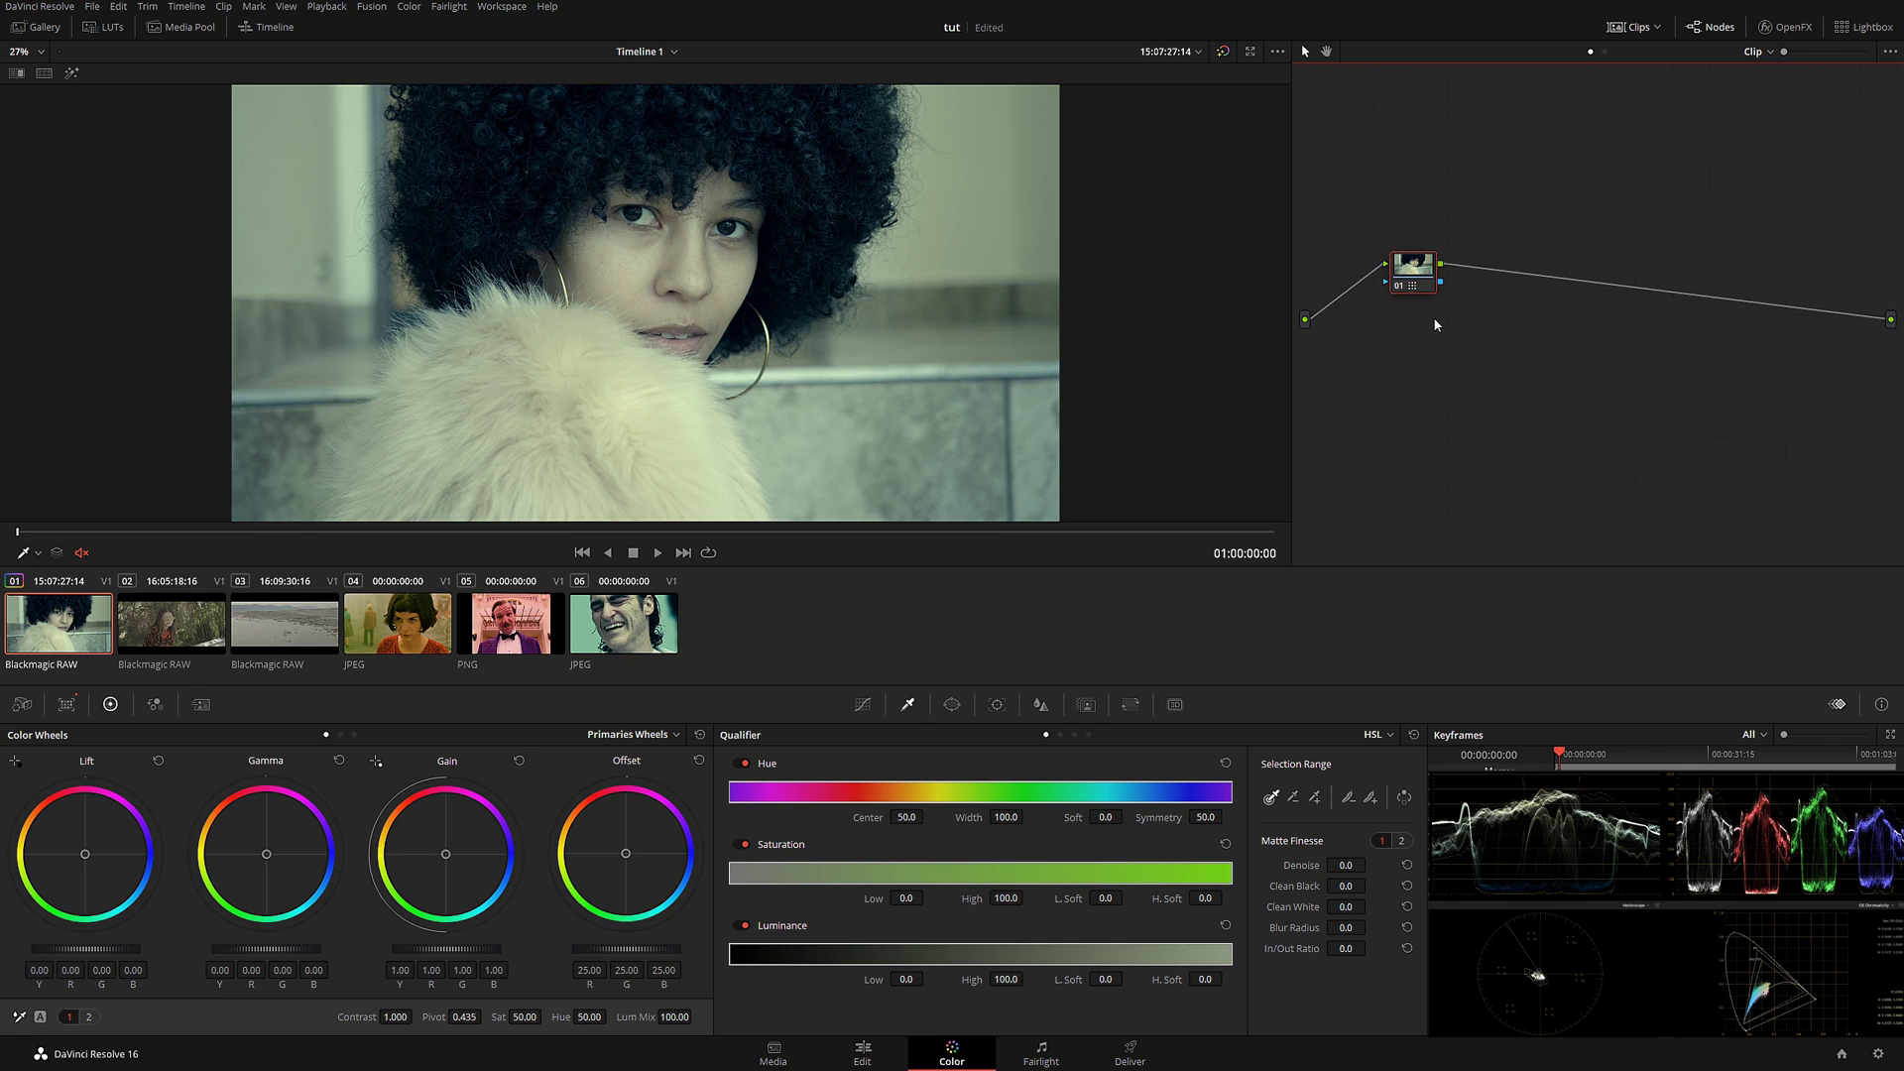
pyautogui.hotkey('alt', 's')
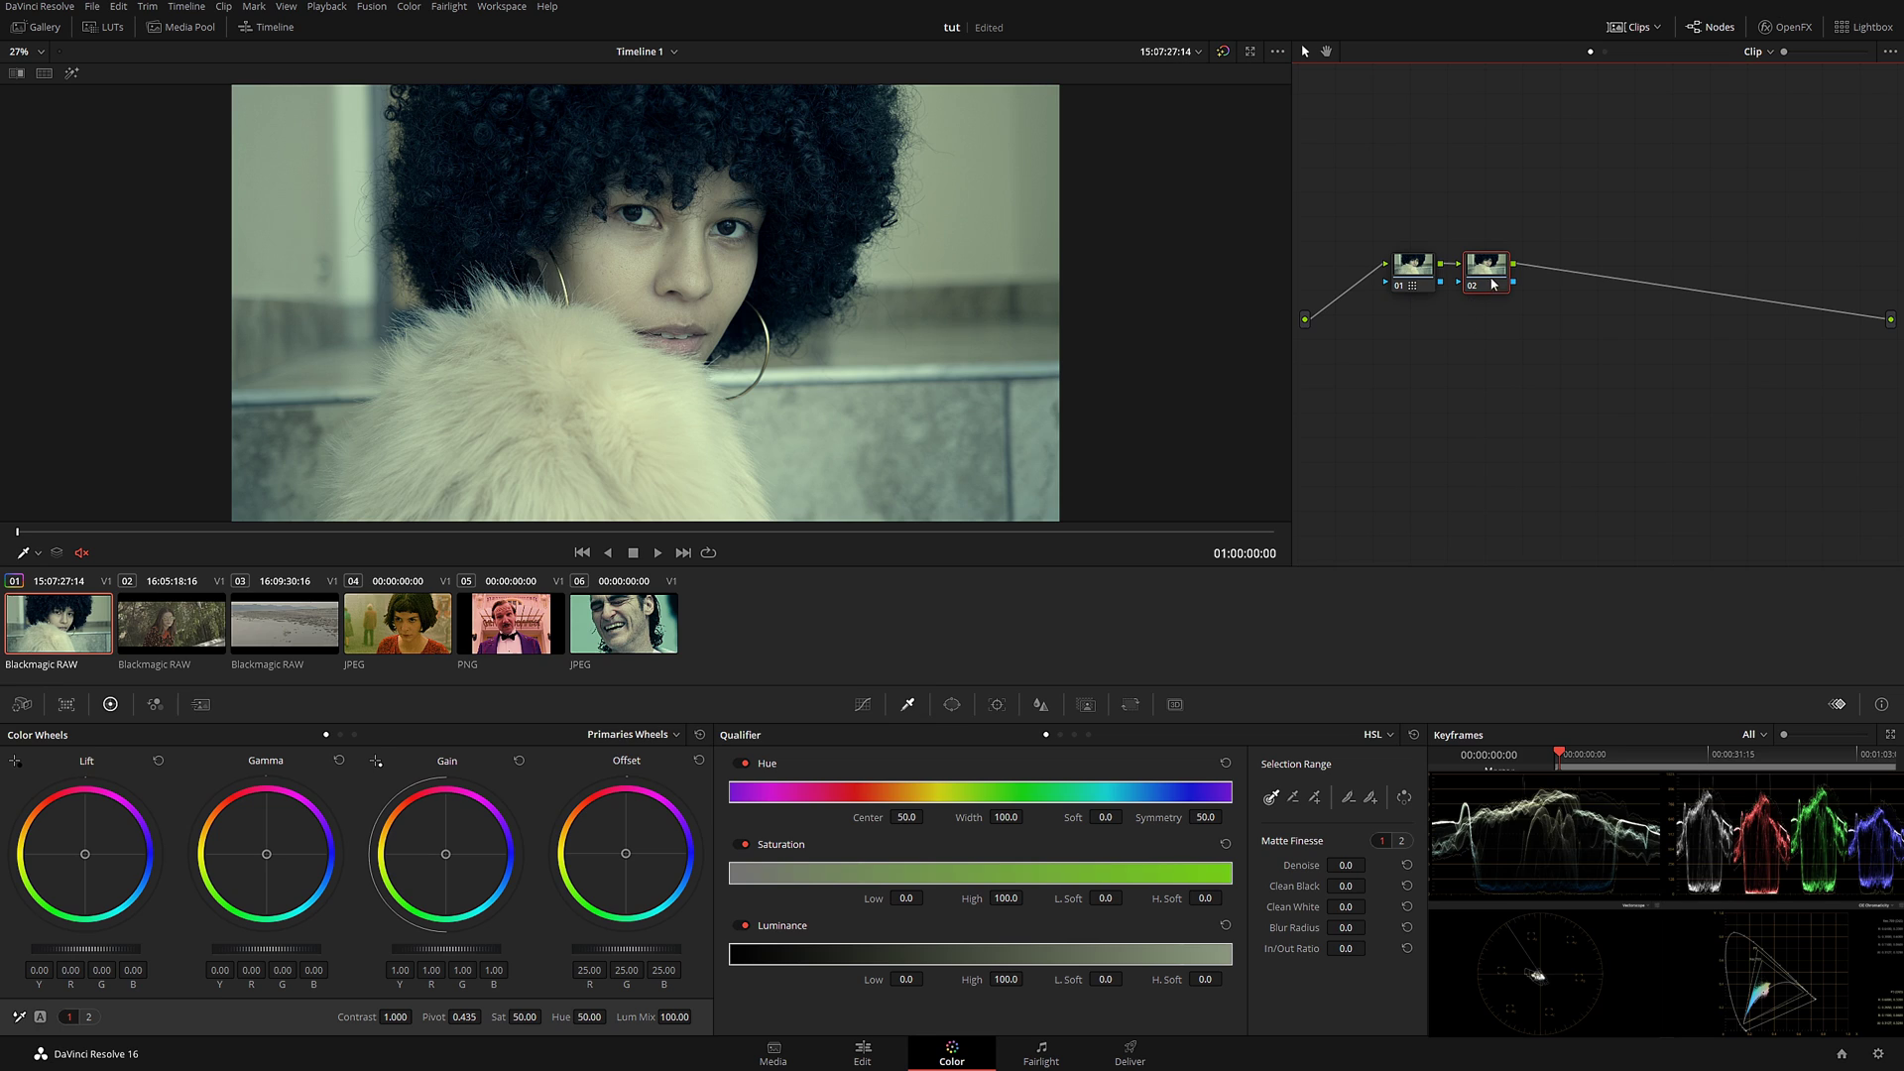
pyautogui.moveTo(1416, 265); pyautogui.dragTo(1490, 267)
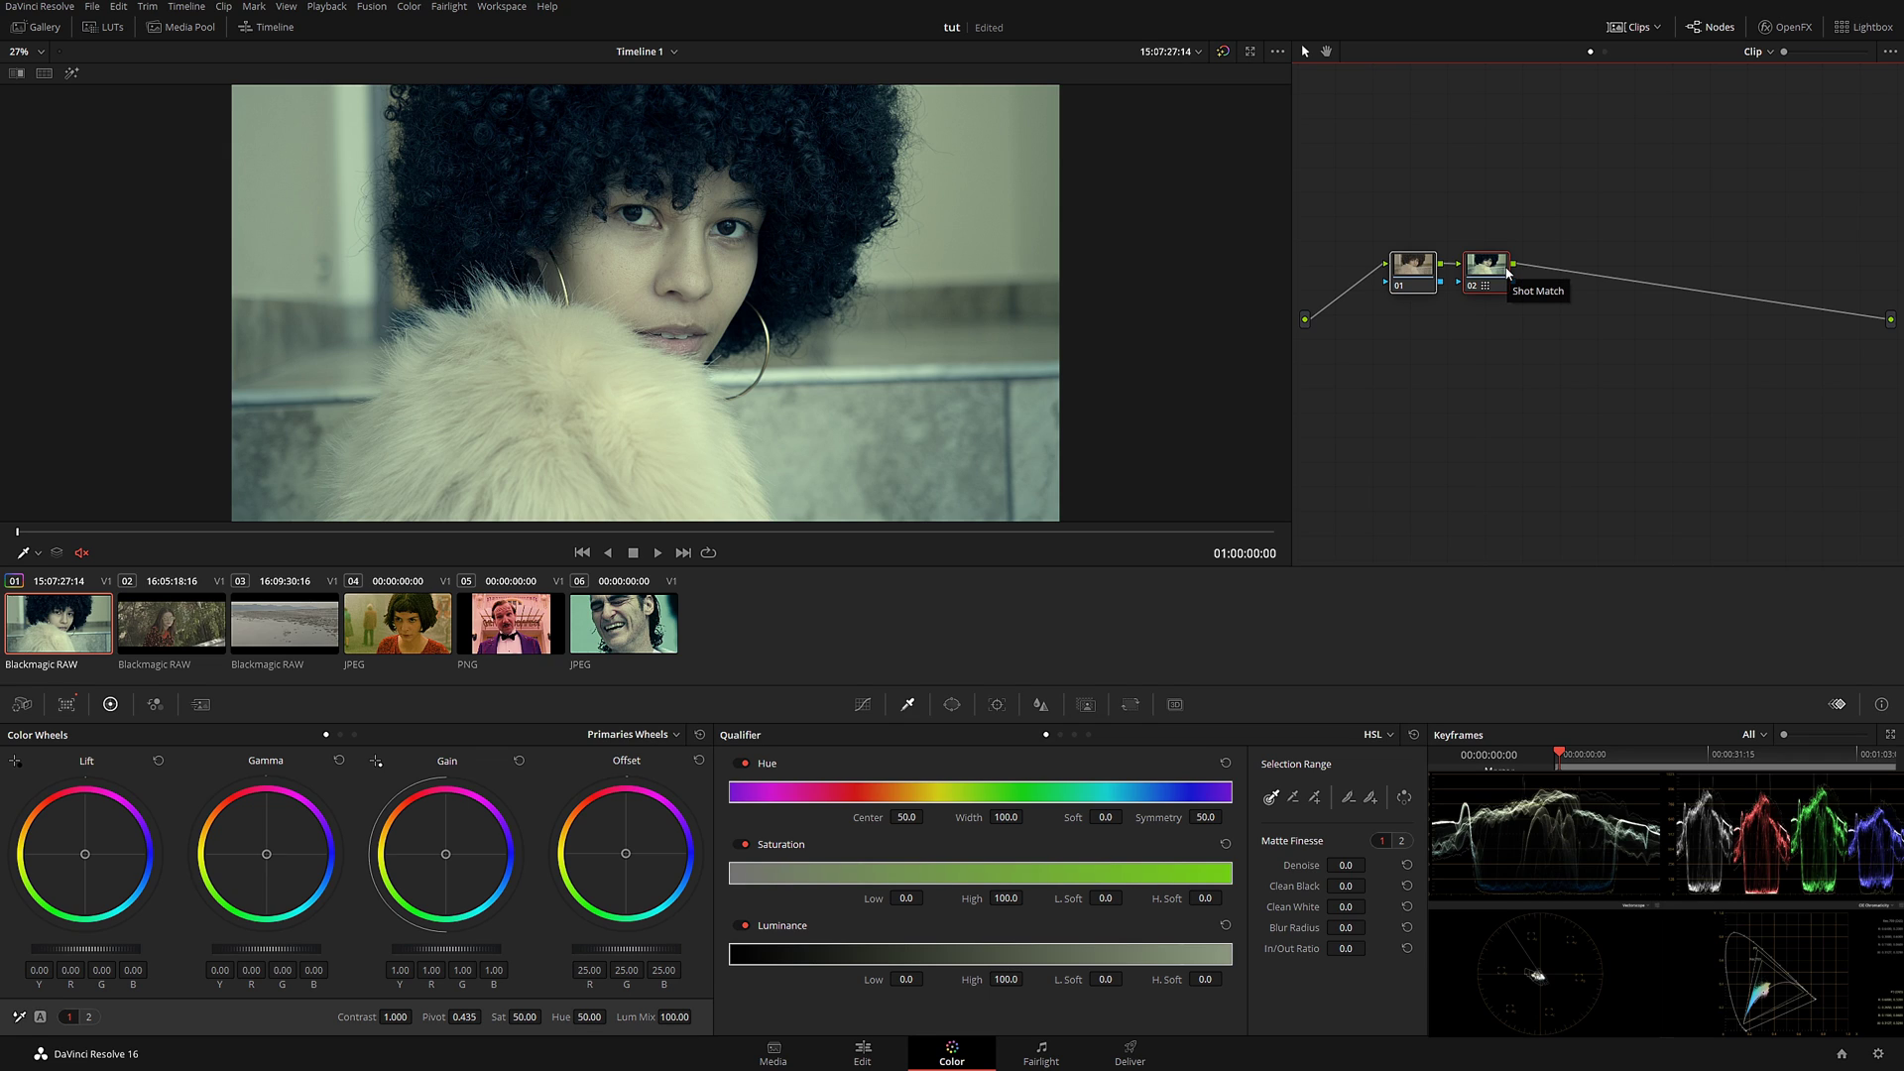
pyautogui.moveTo(1415, 287); pyautogui.dragTo(1392, 299)
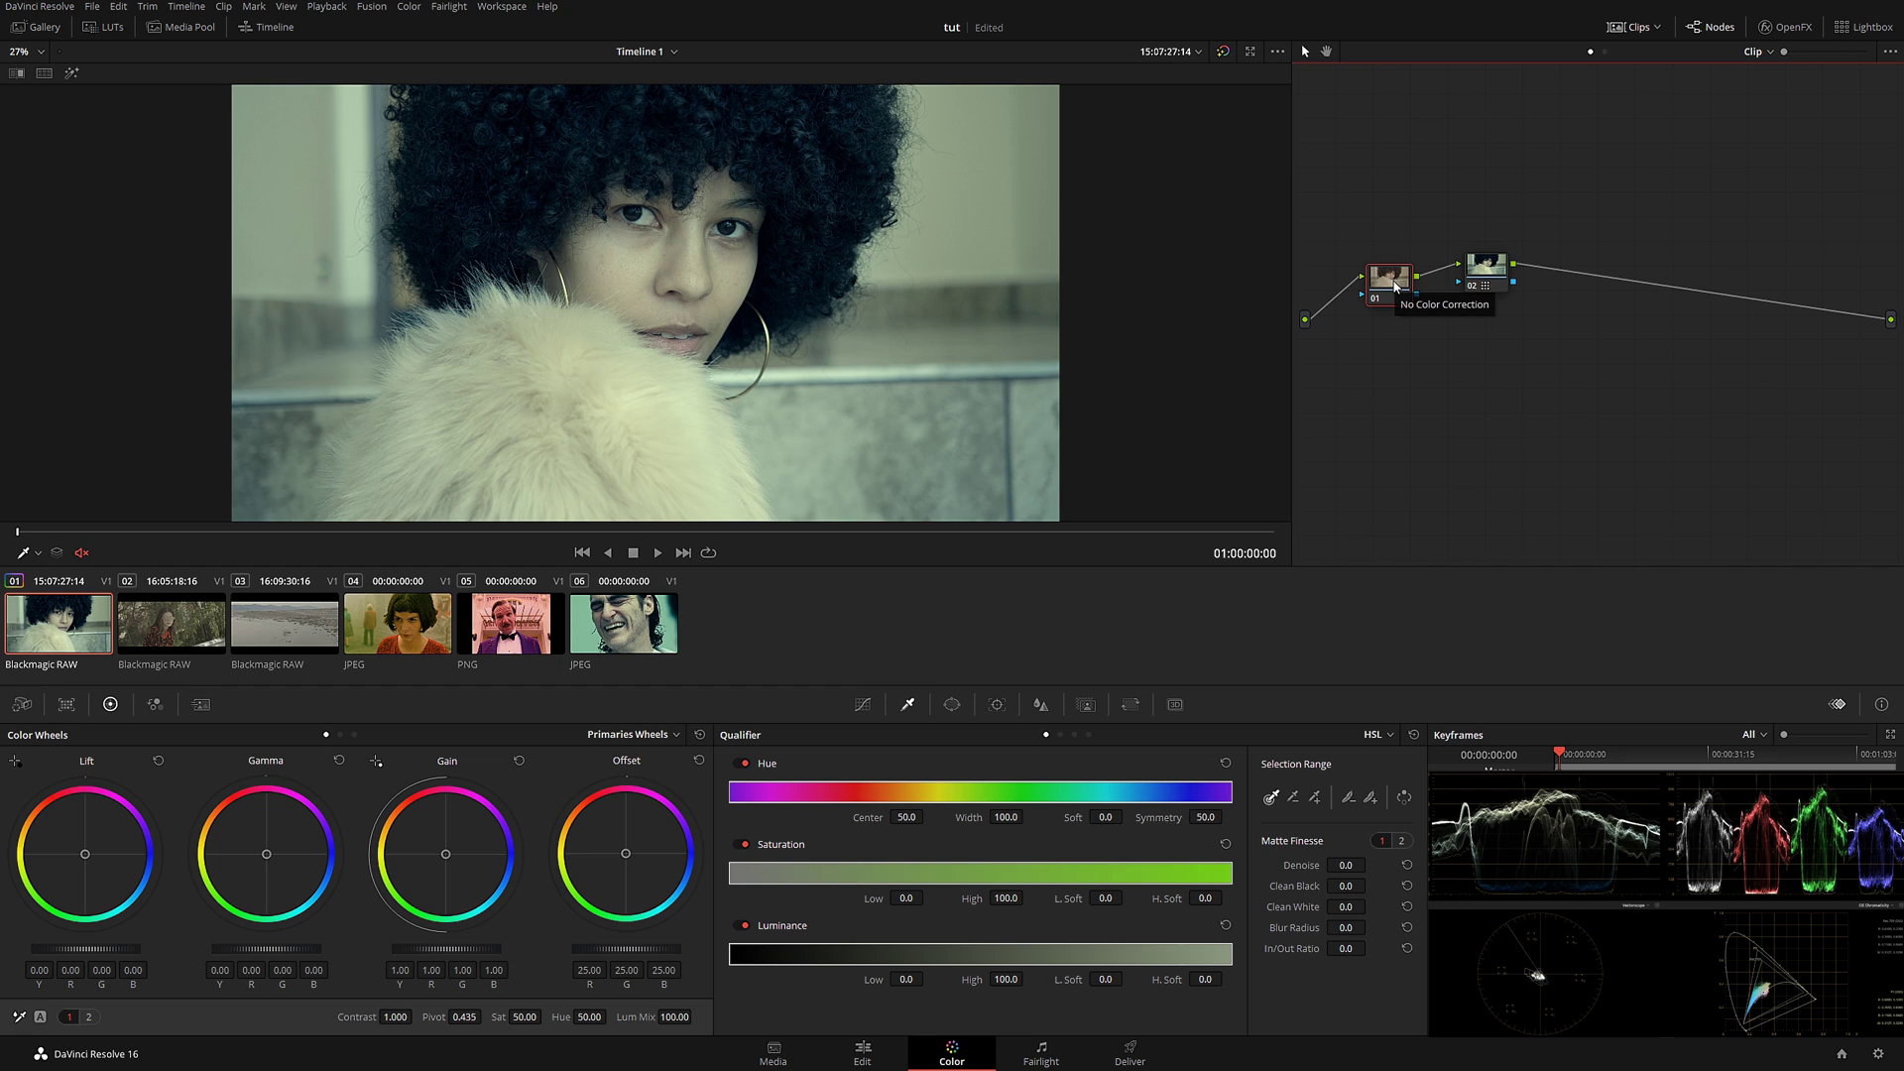
# Add node 03 after the Shot Match node and lower its Gamma blue to -0.04.
pyautogui.click(1489, 266)
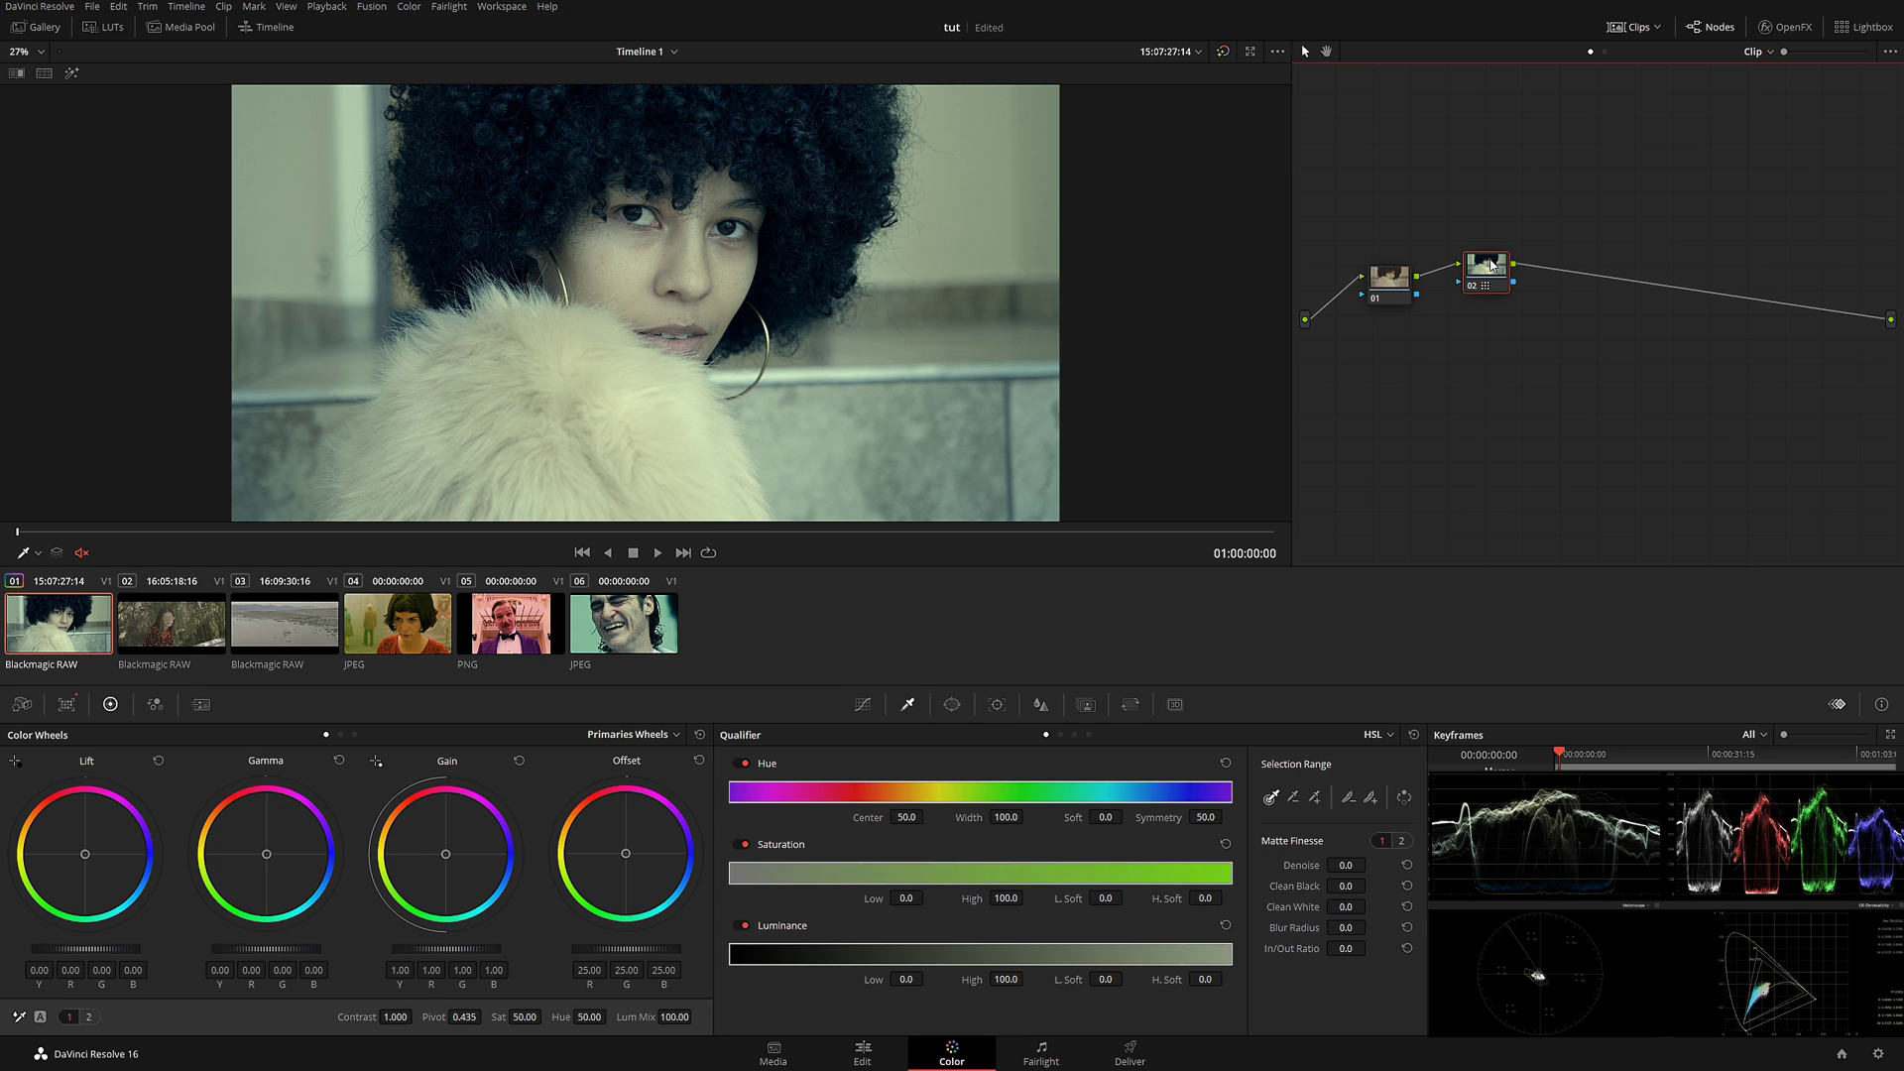
pyautogui.hotkey('alt', 's')
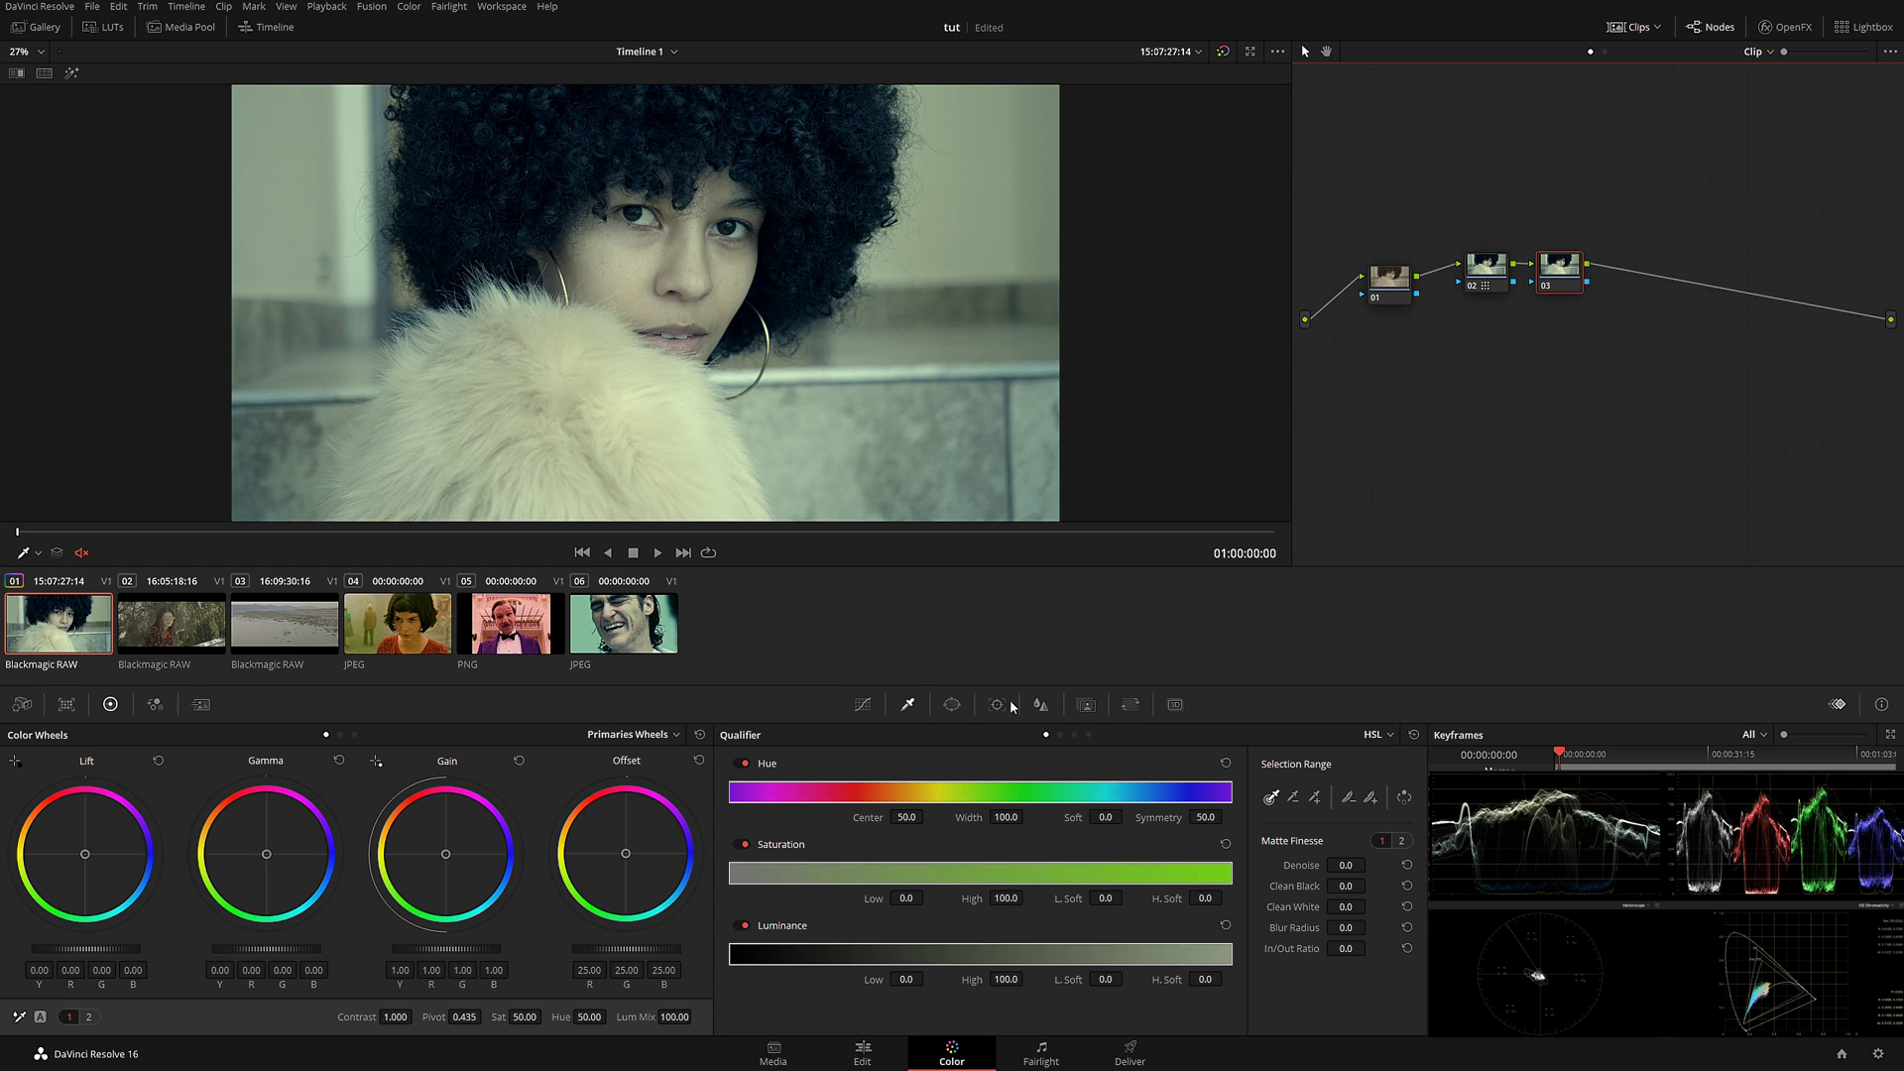
pyautogui.moveTo(266, 861); pyautogui.dragTo(256, 859)
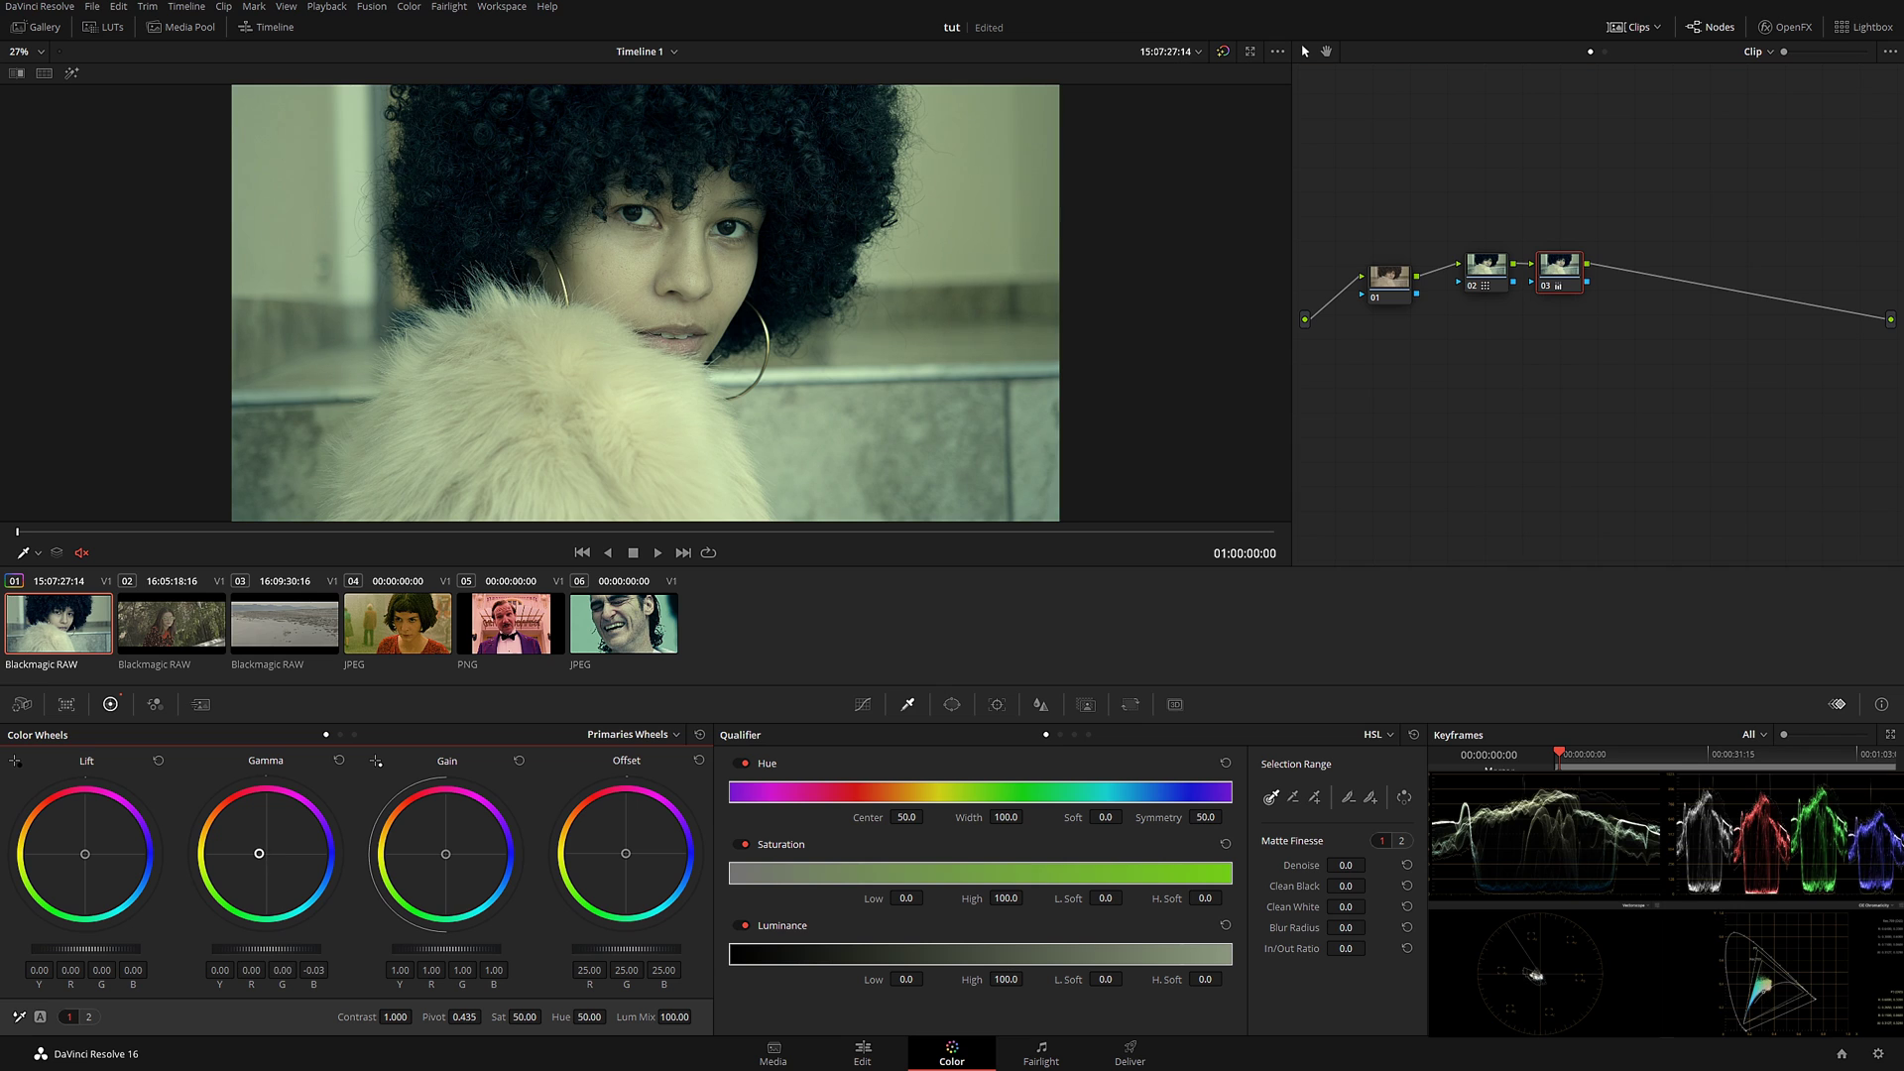
# Shot-match clip 02 to the Grand Budapest still (clip 05) and compare the pink result.
pyautogui.click(213, 646)
pyautogui.moveTo(472, 537); pyautogui.dragTo(801, 550)
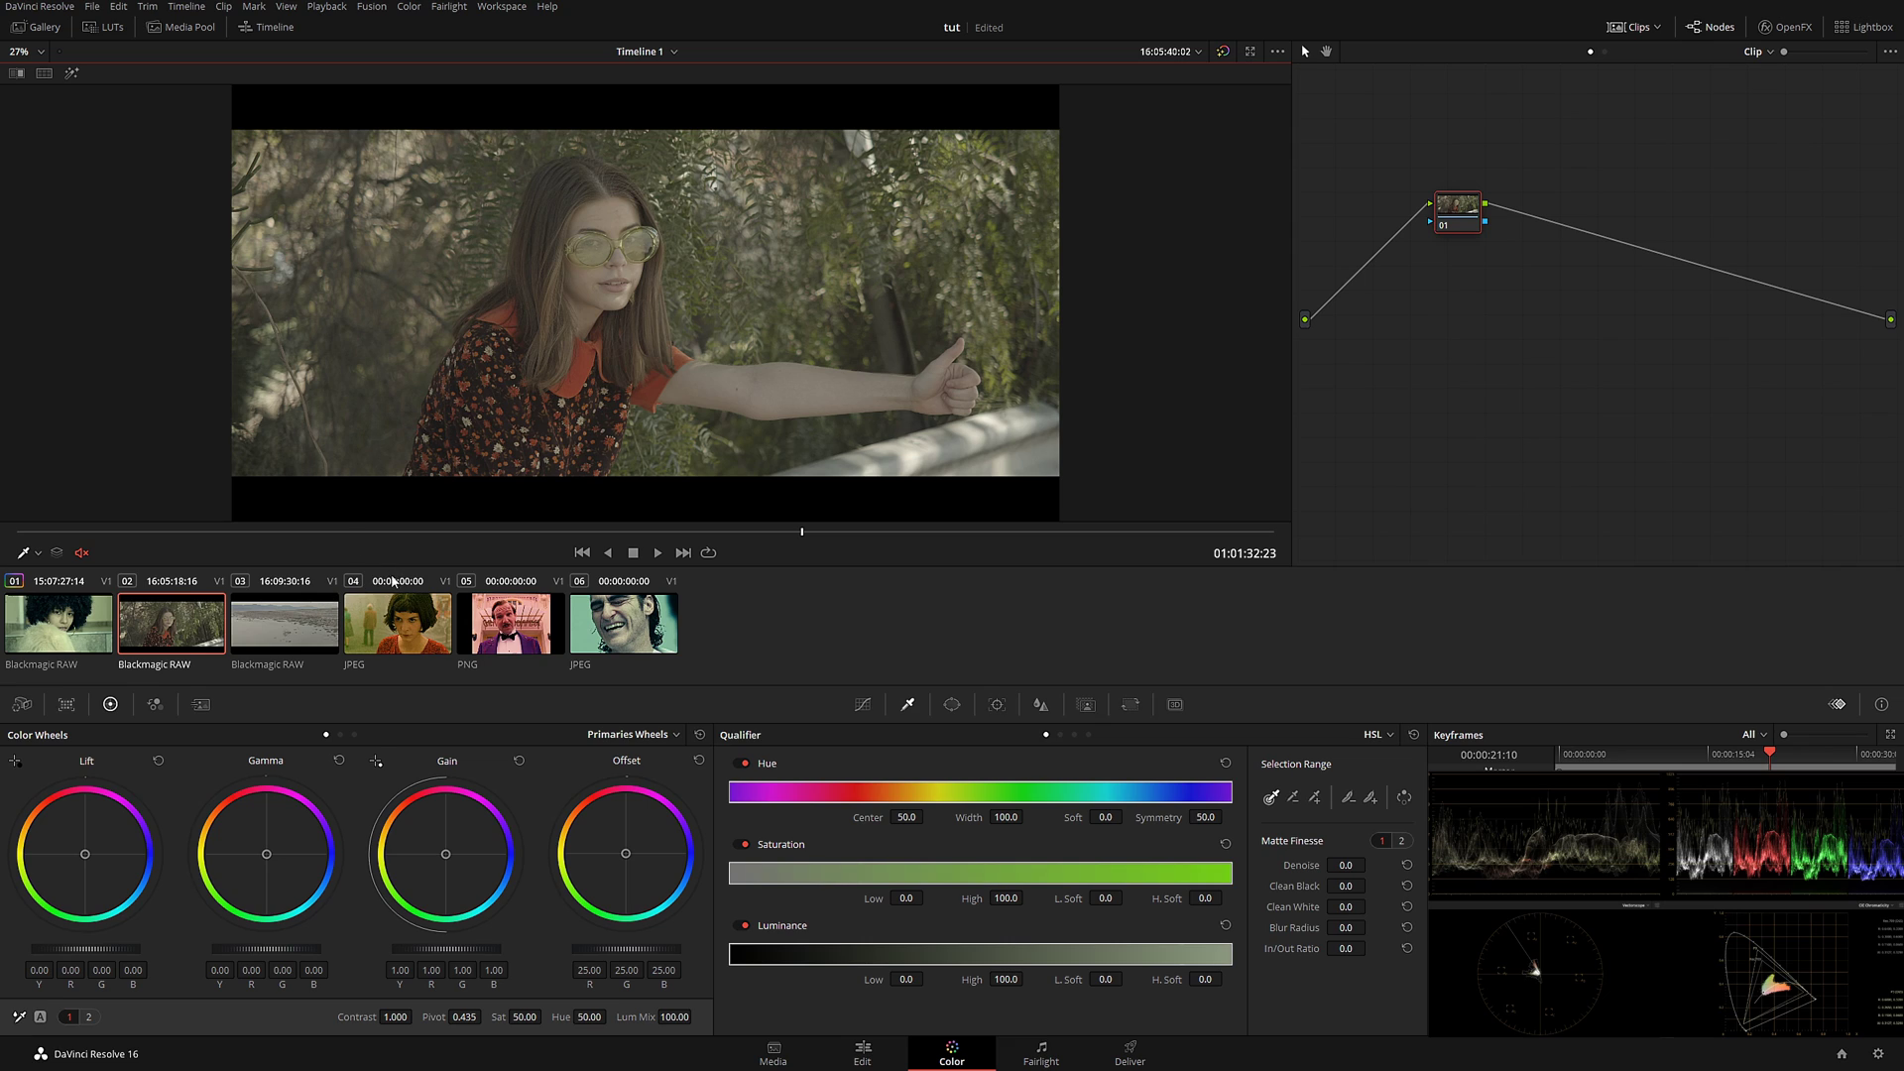
pyautogui.click(511, 630)
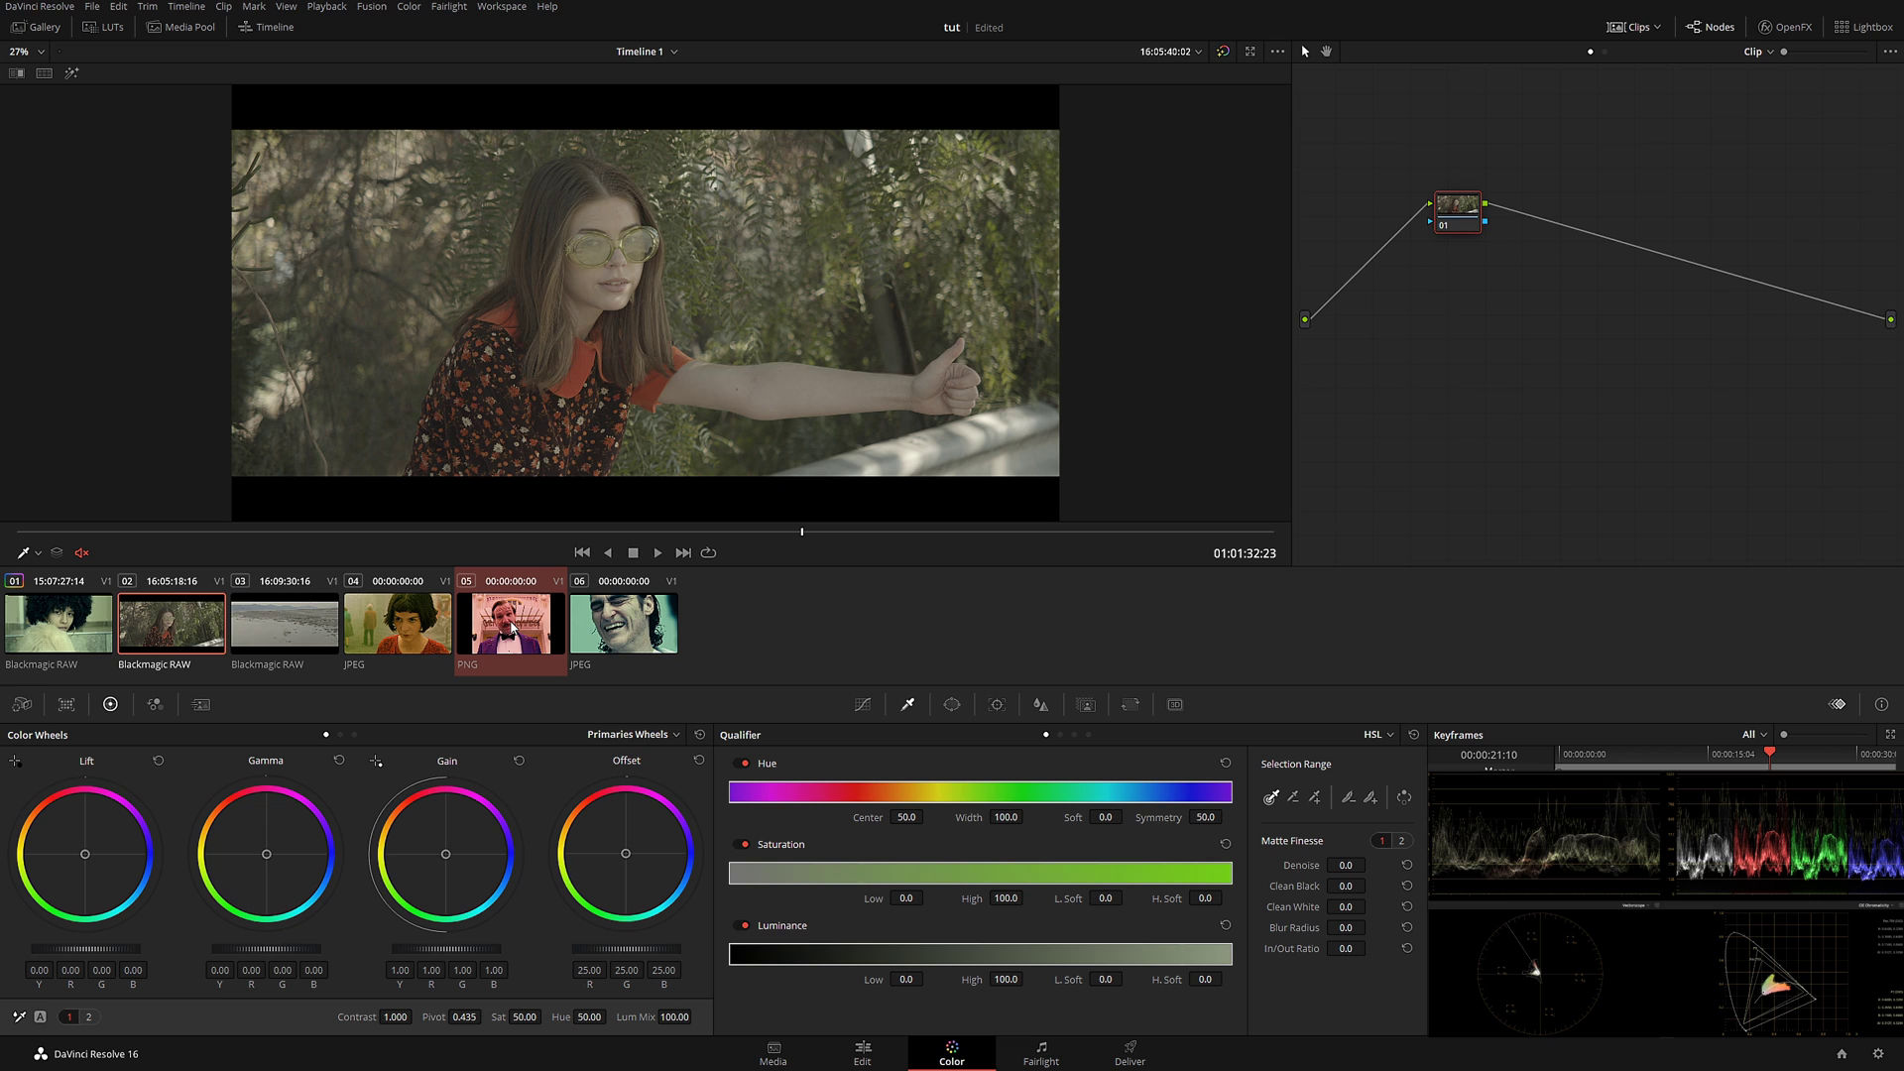
pyautogui.rightClick(515, 628)
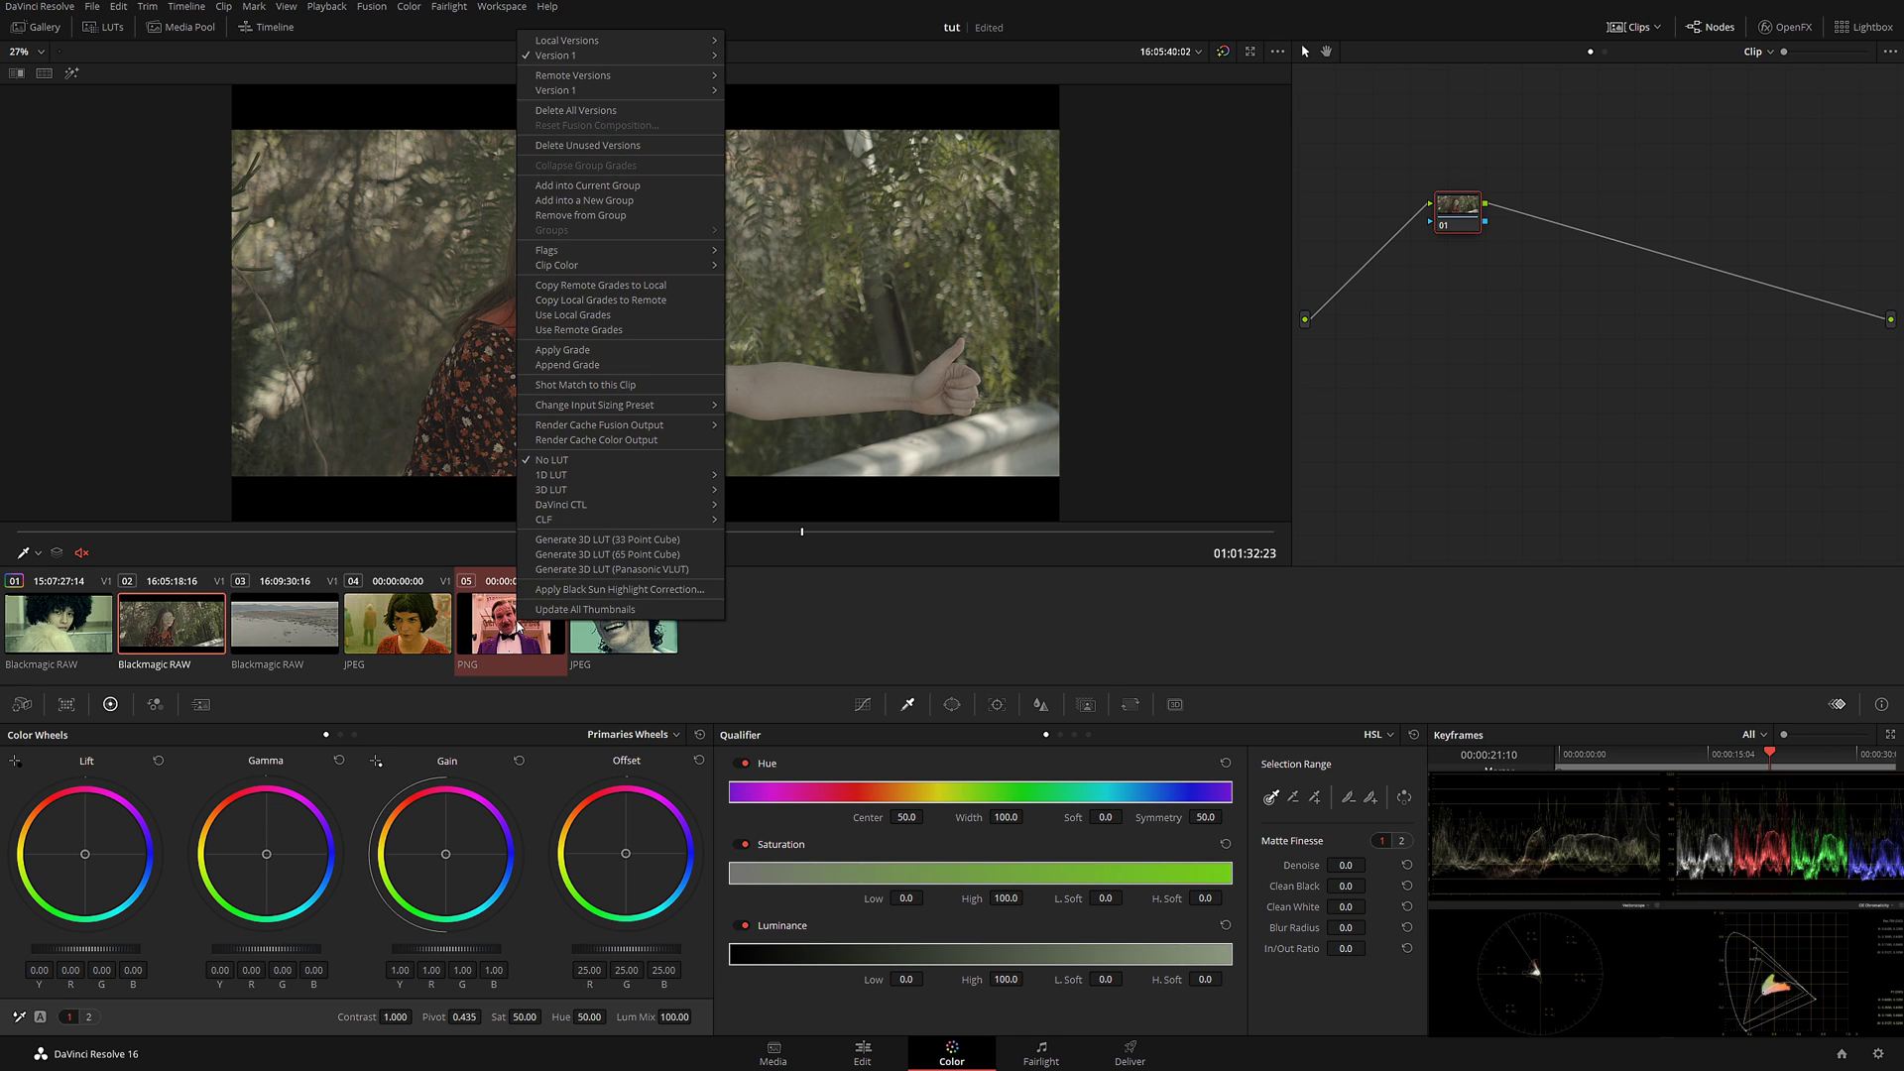
pyautogui.click(621, 385)
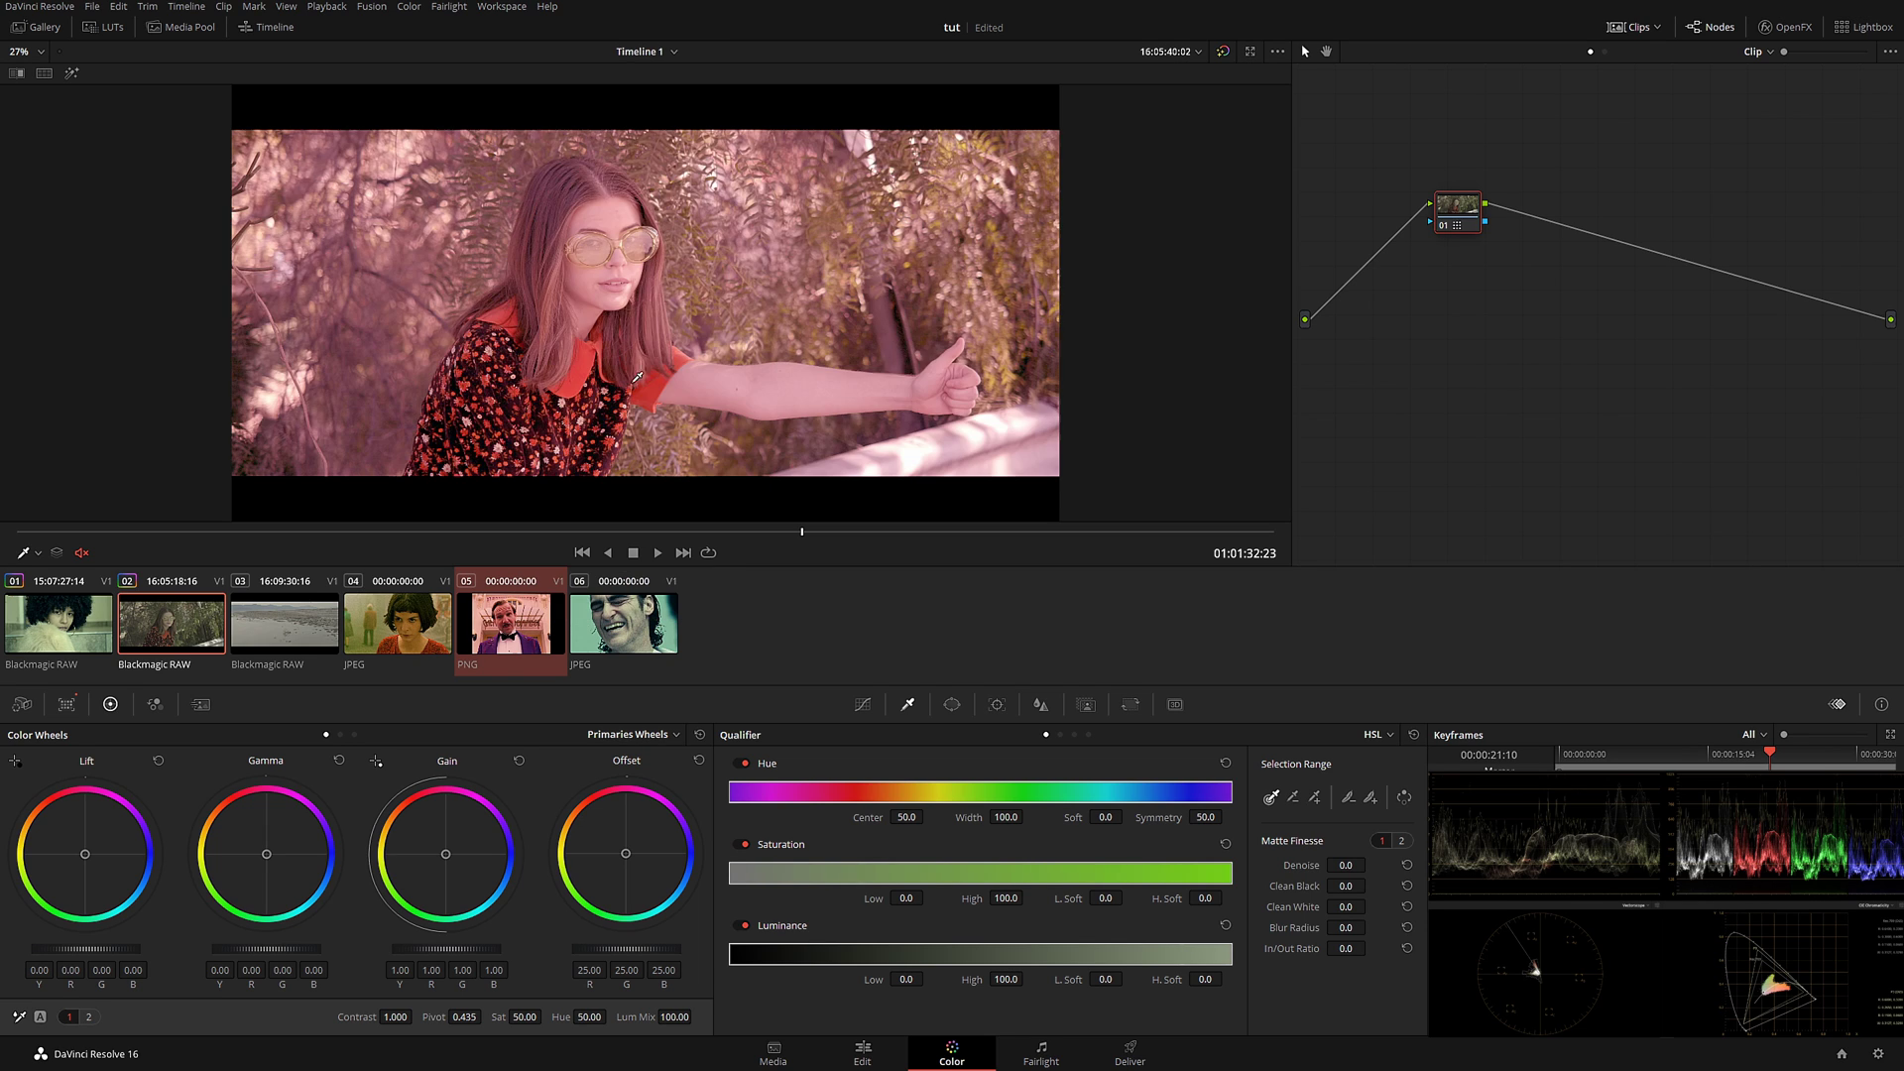
pyautogui.click(515, 638)
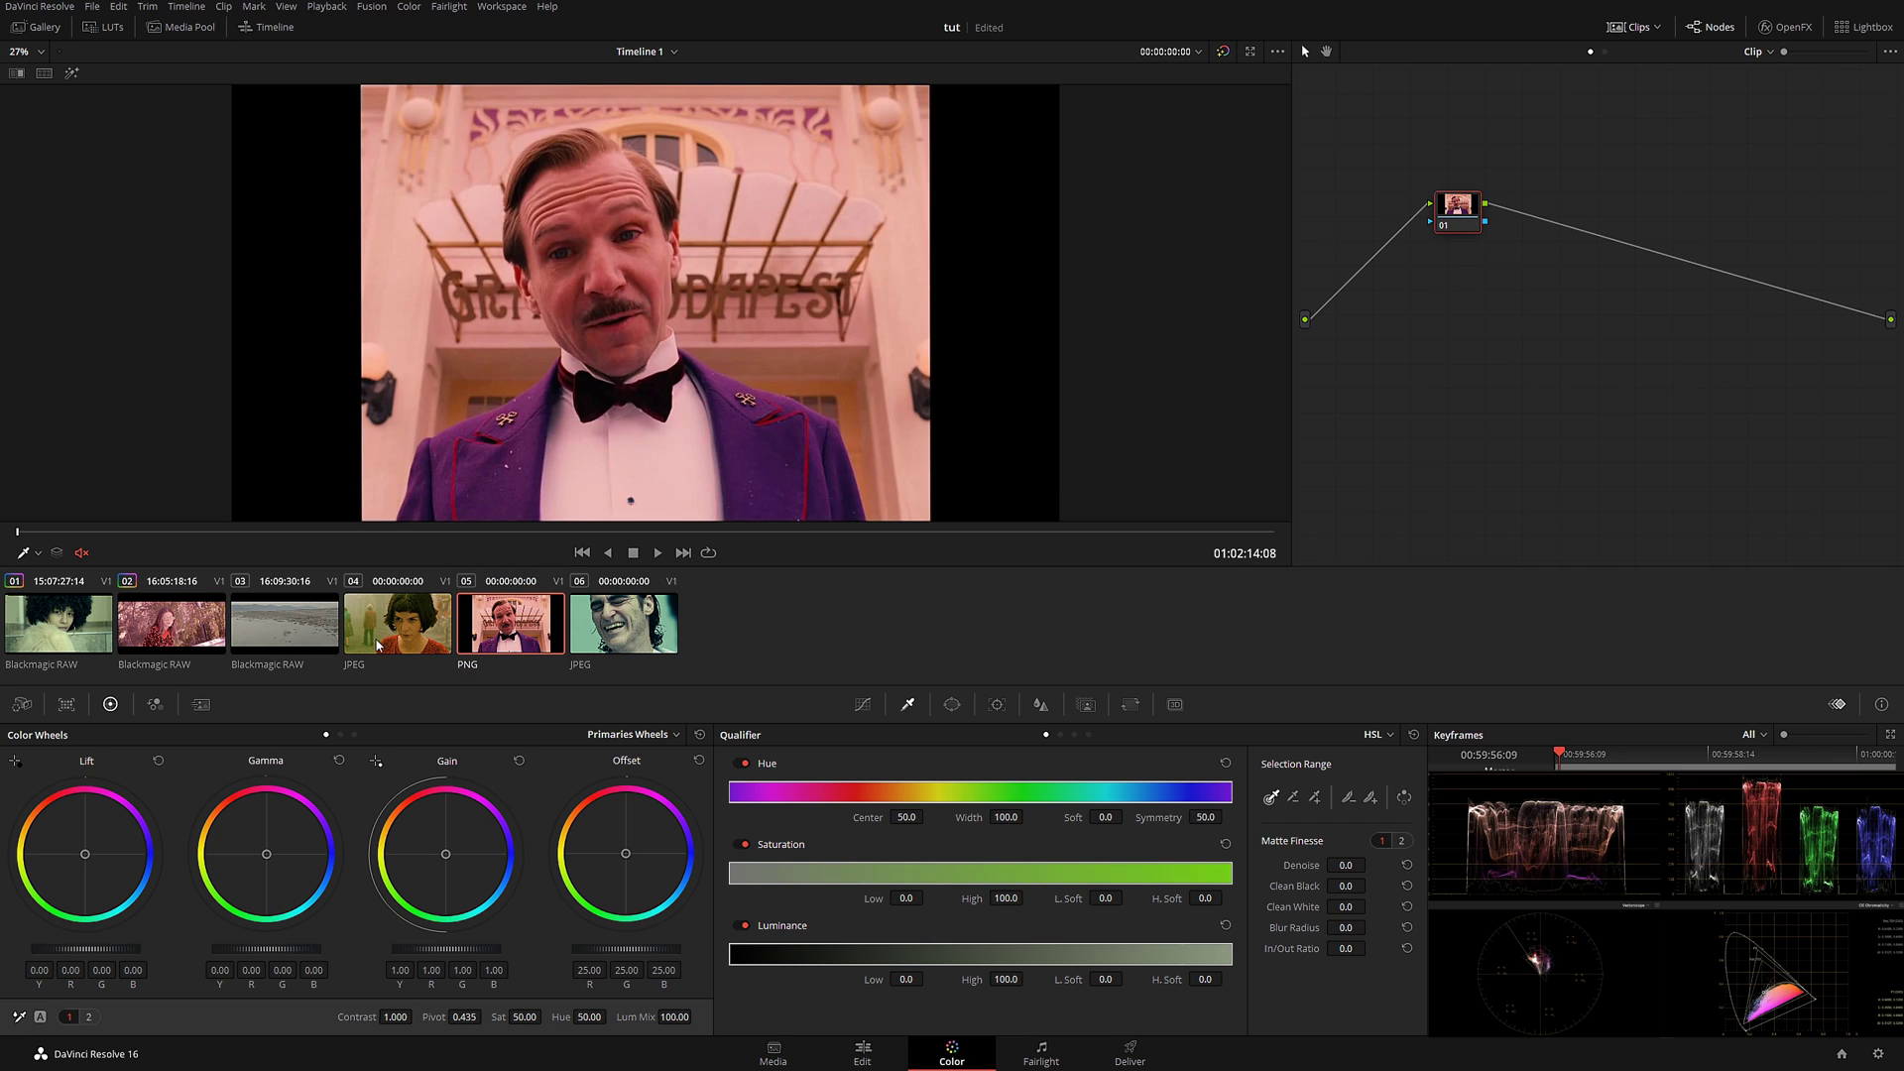
pyautogui.click(175, 630)
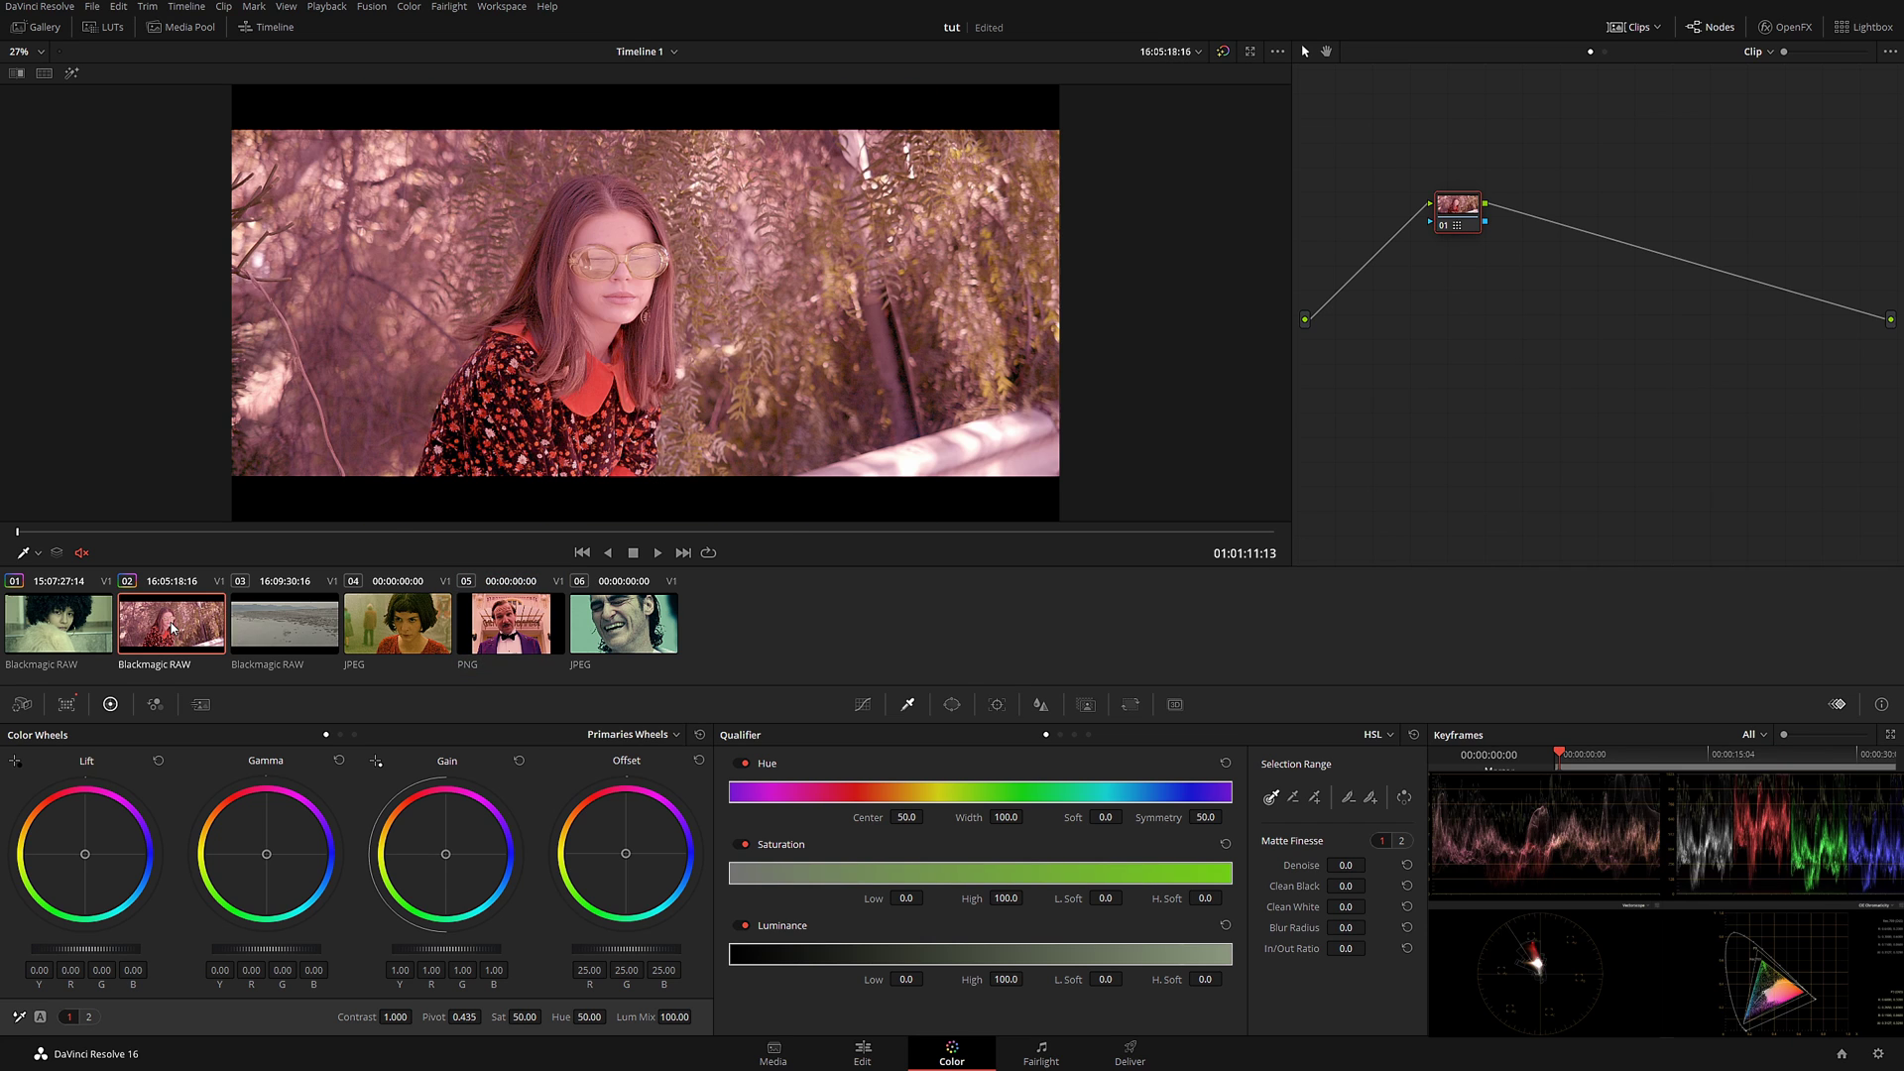
pyautogui.click(508, 631)
pyautogui.click(168, 636)
# Shot-match clip 01 to the Grand Budapest still too, then select landscape clip 03.
pyautogui.click(59, 633)
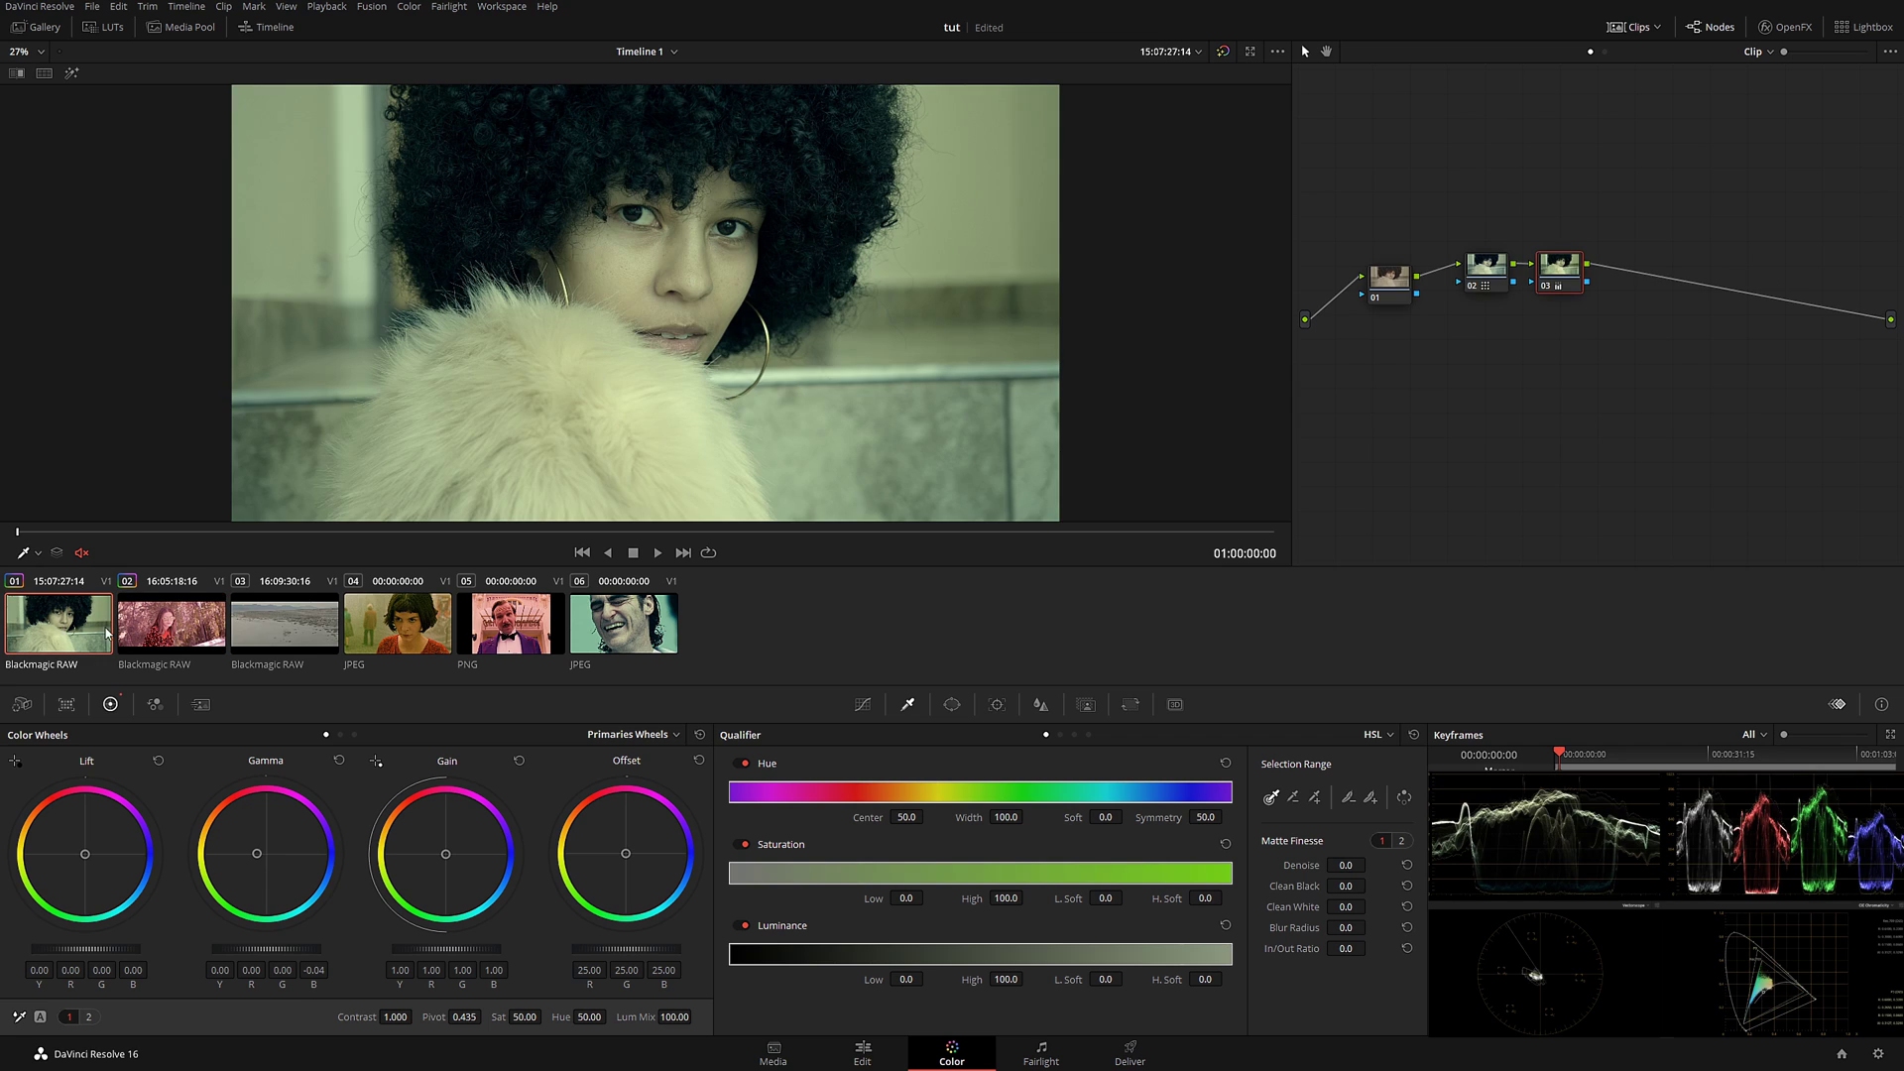
pyautogui.rightClick(505, 641)
pyautogui.click(505, 641)
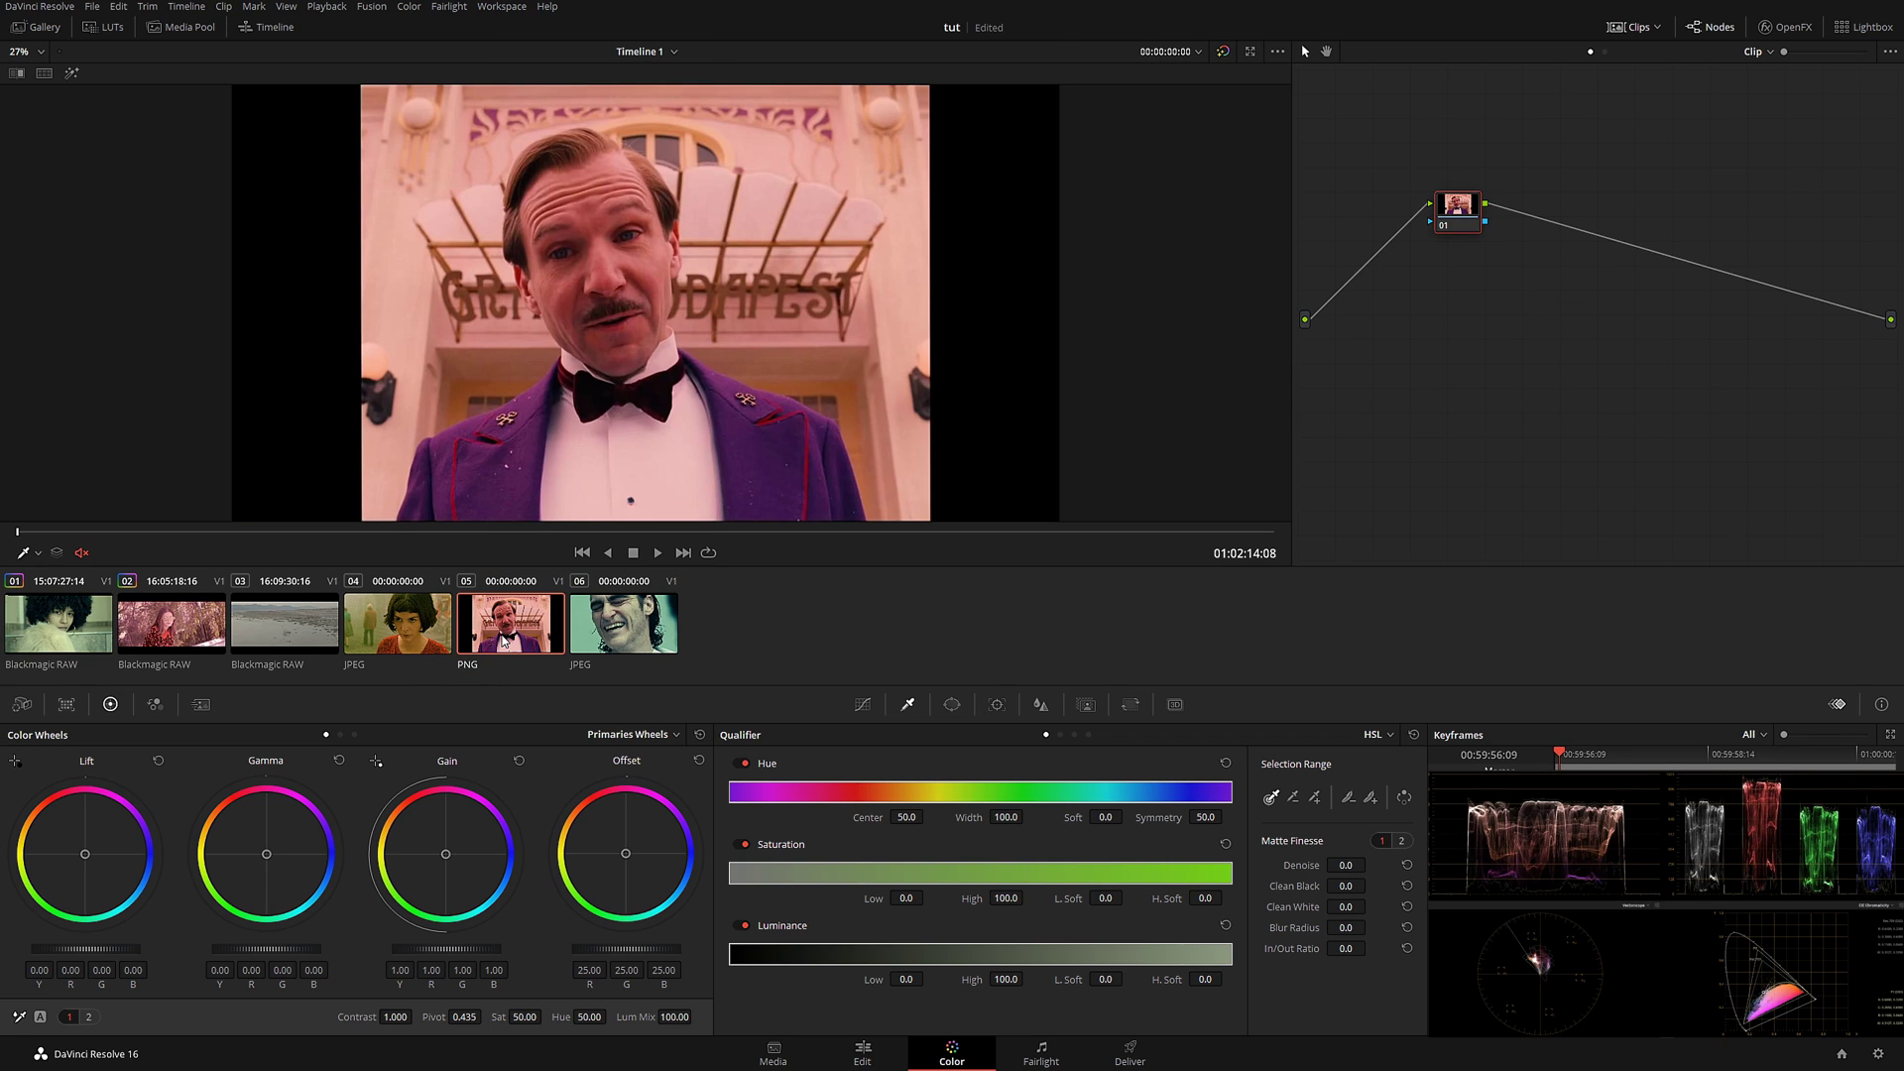
pyautogui.click(56, 615)
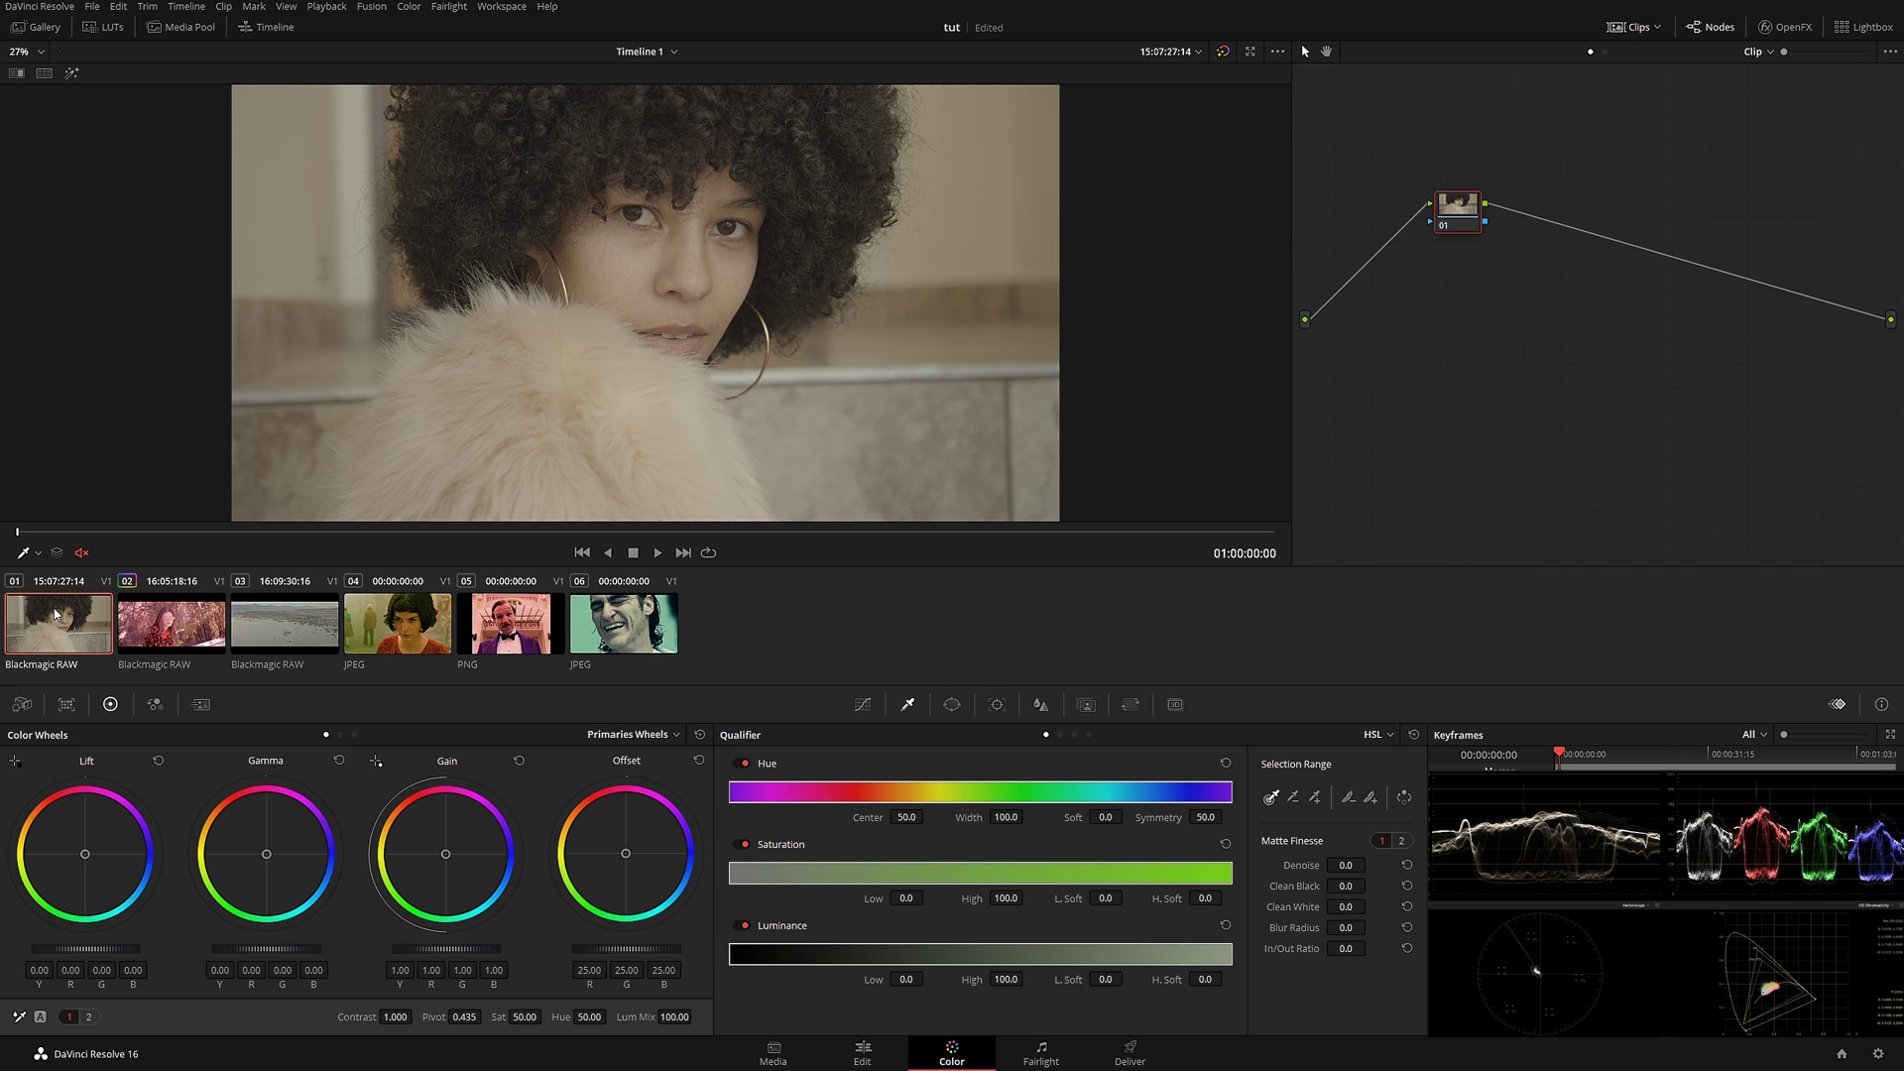
pyautogui.click(508, 639)
pyautogui.rightClick(508, 640)
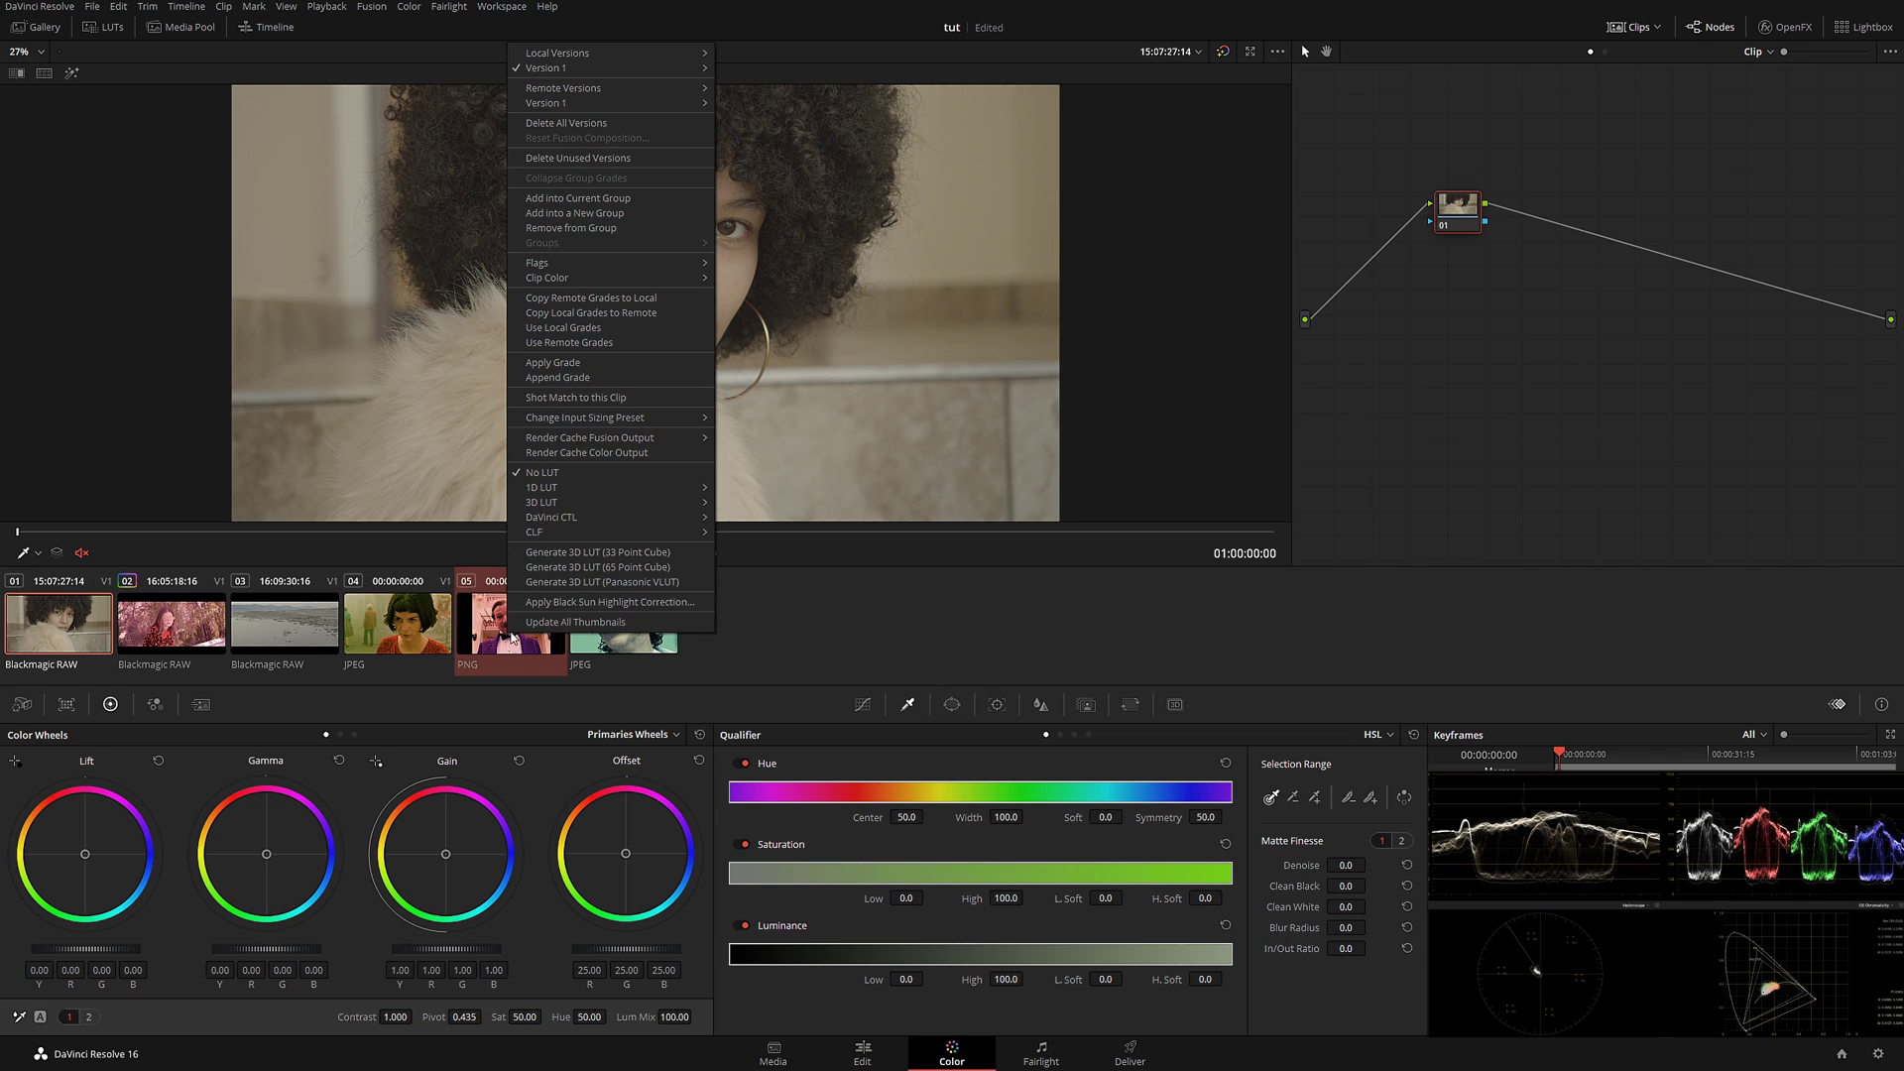
pyautogui.click(560, 404)
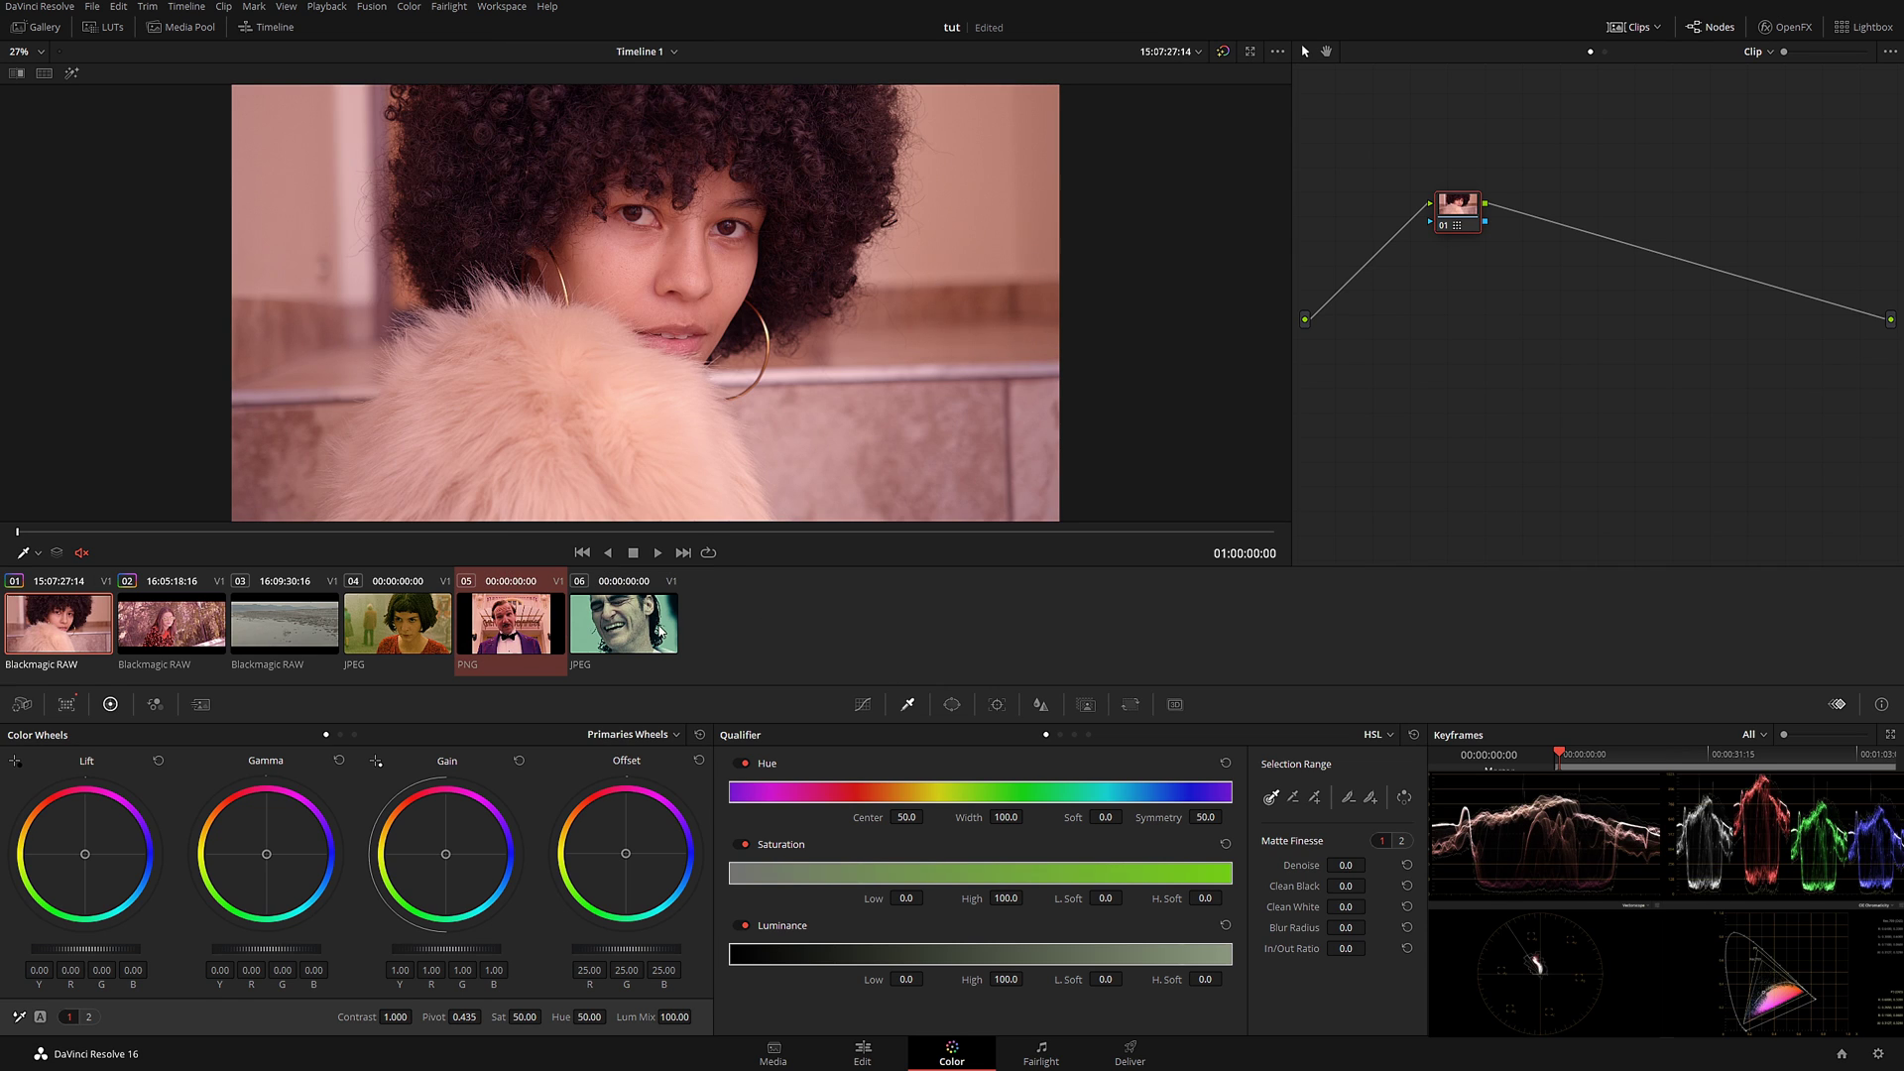
pyautogui.click(512, 641)
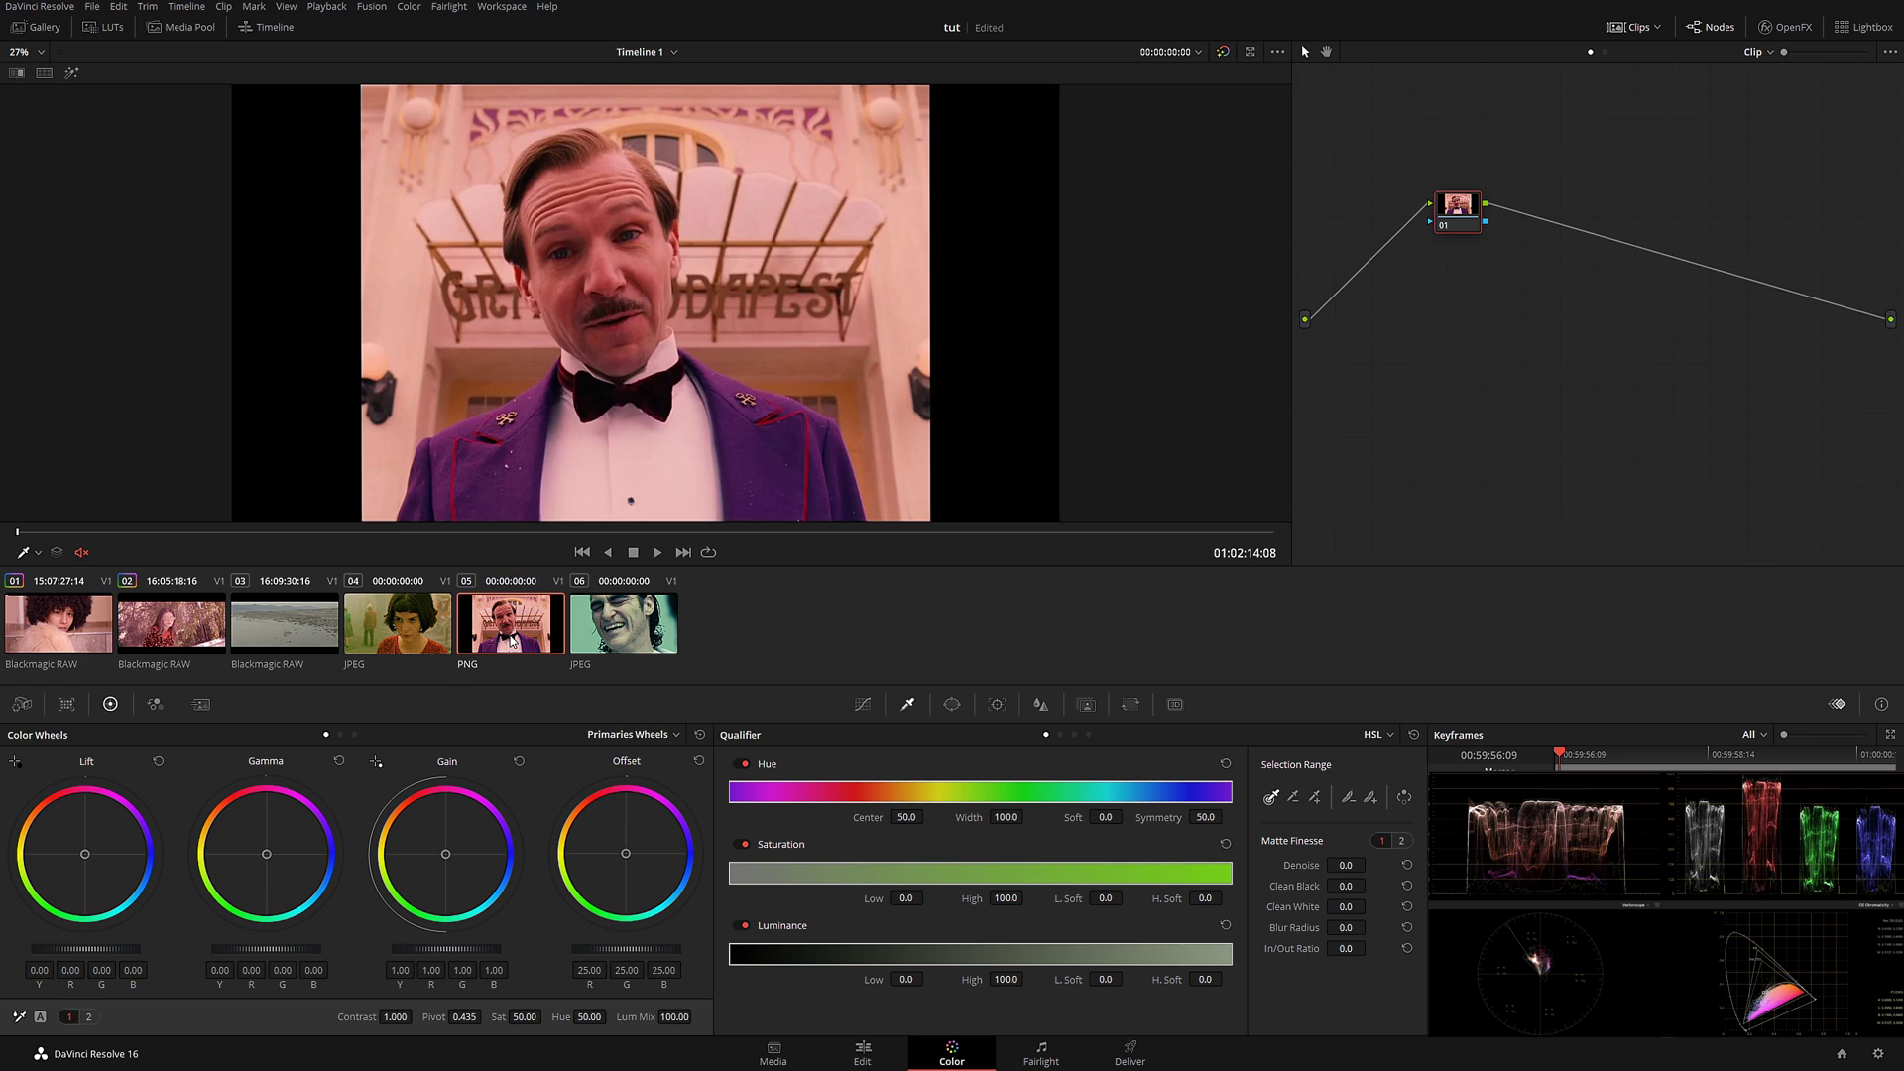
pyautogui.click(64, 624)
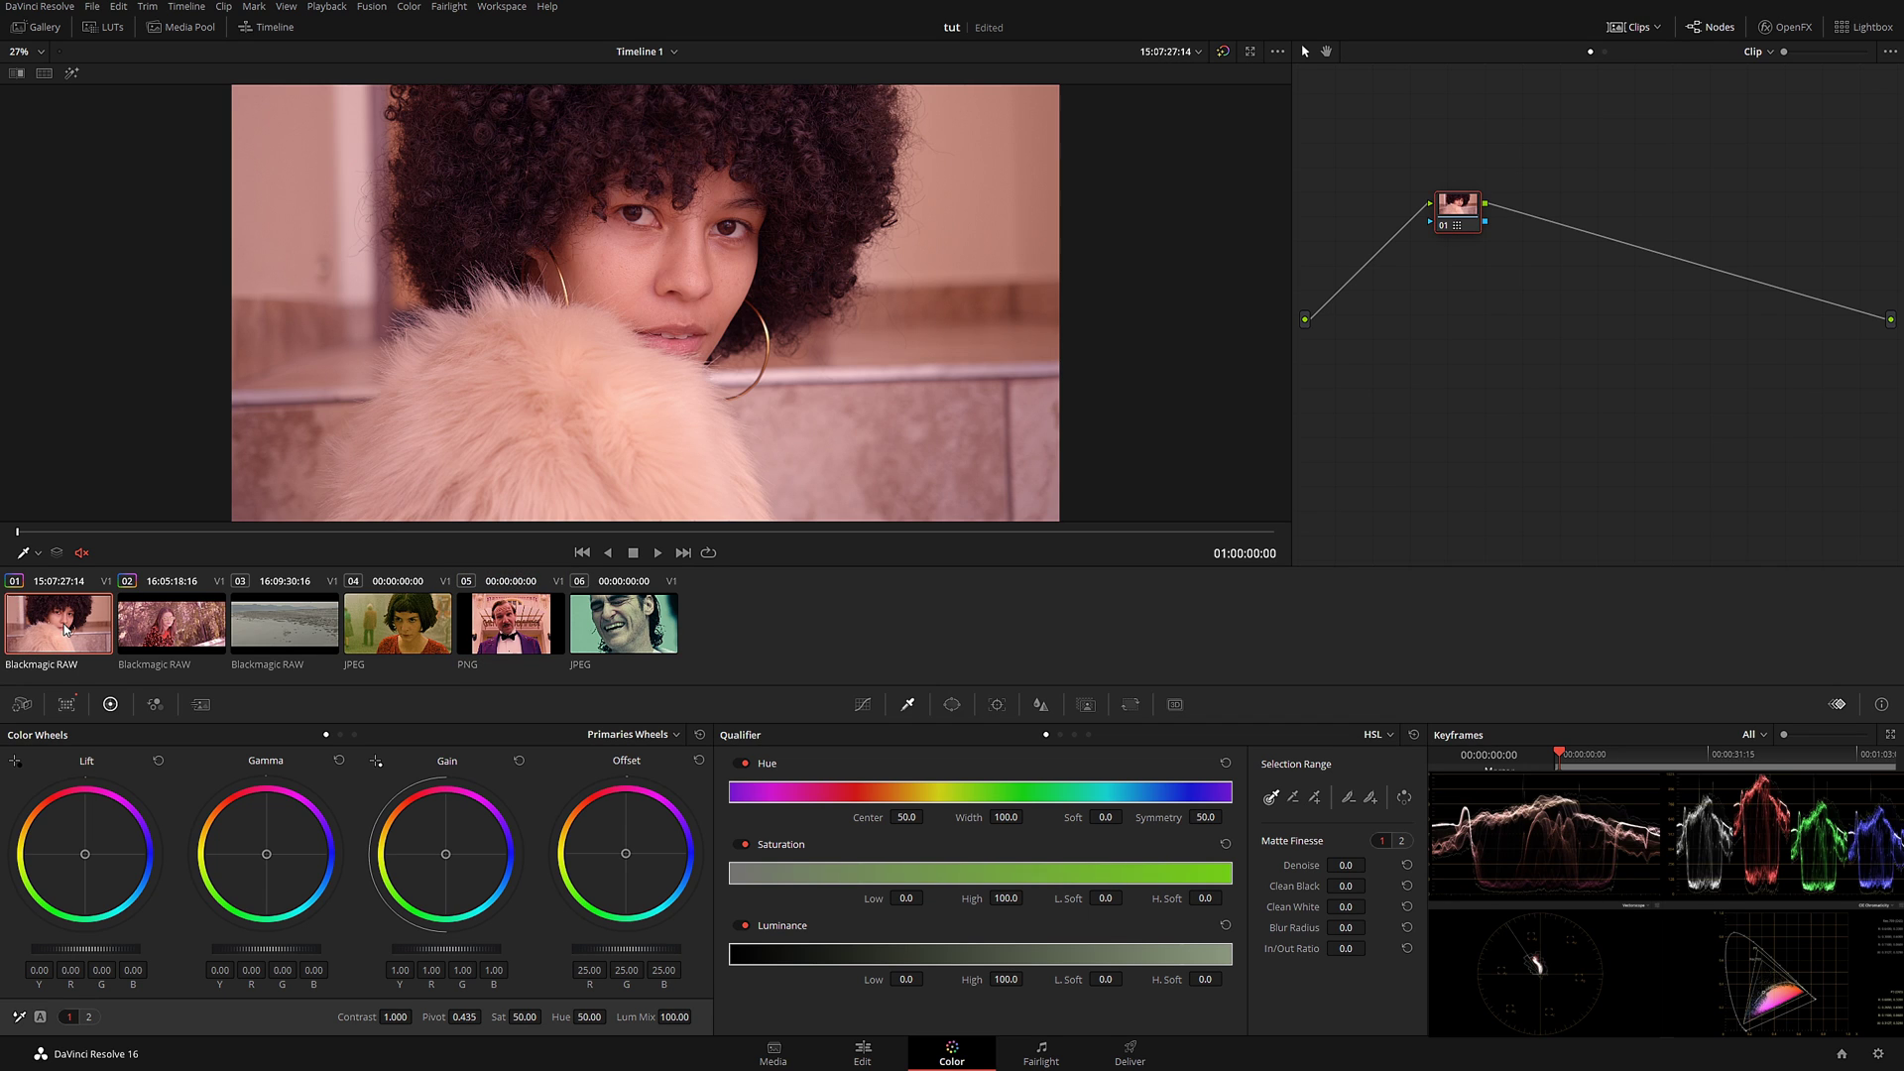
pyautogui.click(277, 653)
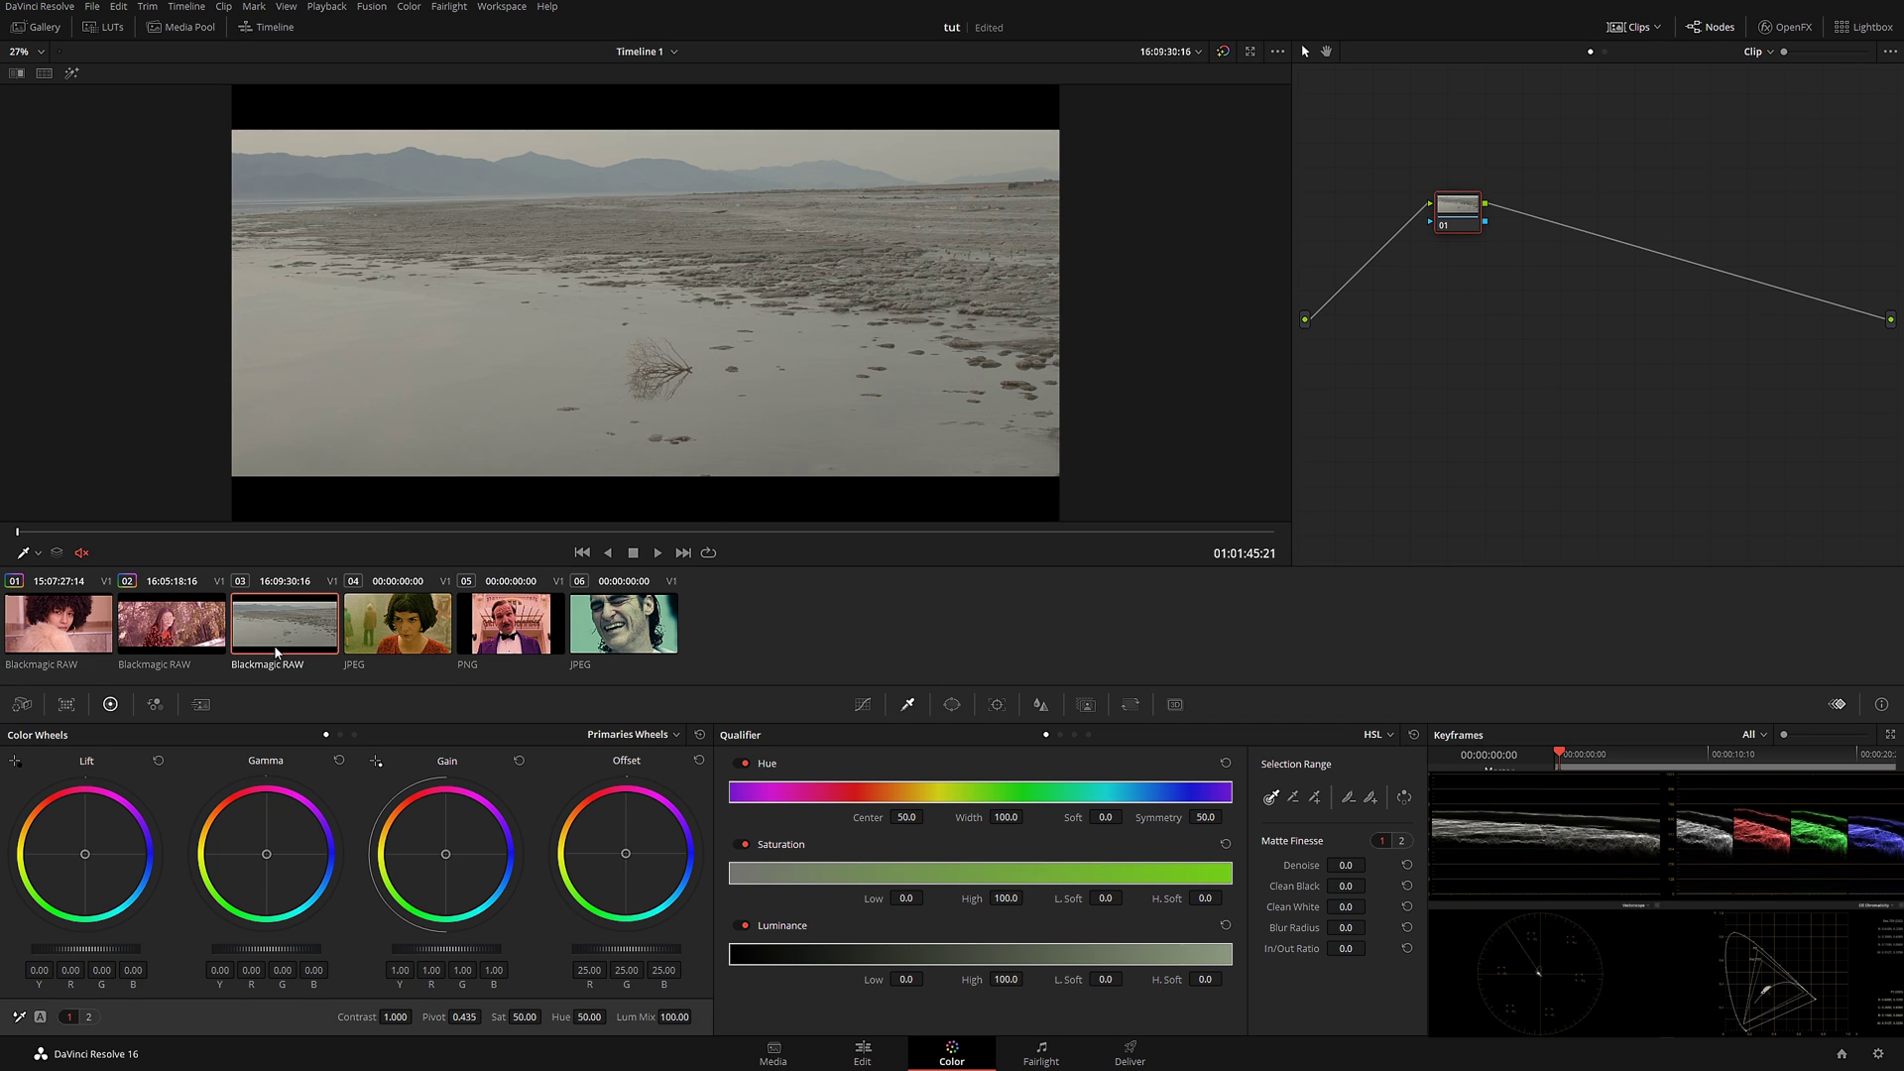
# Shot-match landscape clip 03 to the Amelie still in clip 04 and compare.
pyautogui.click(400, 626)
pyautogui.rightClick(399, 627)
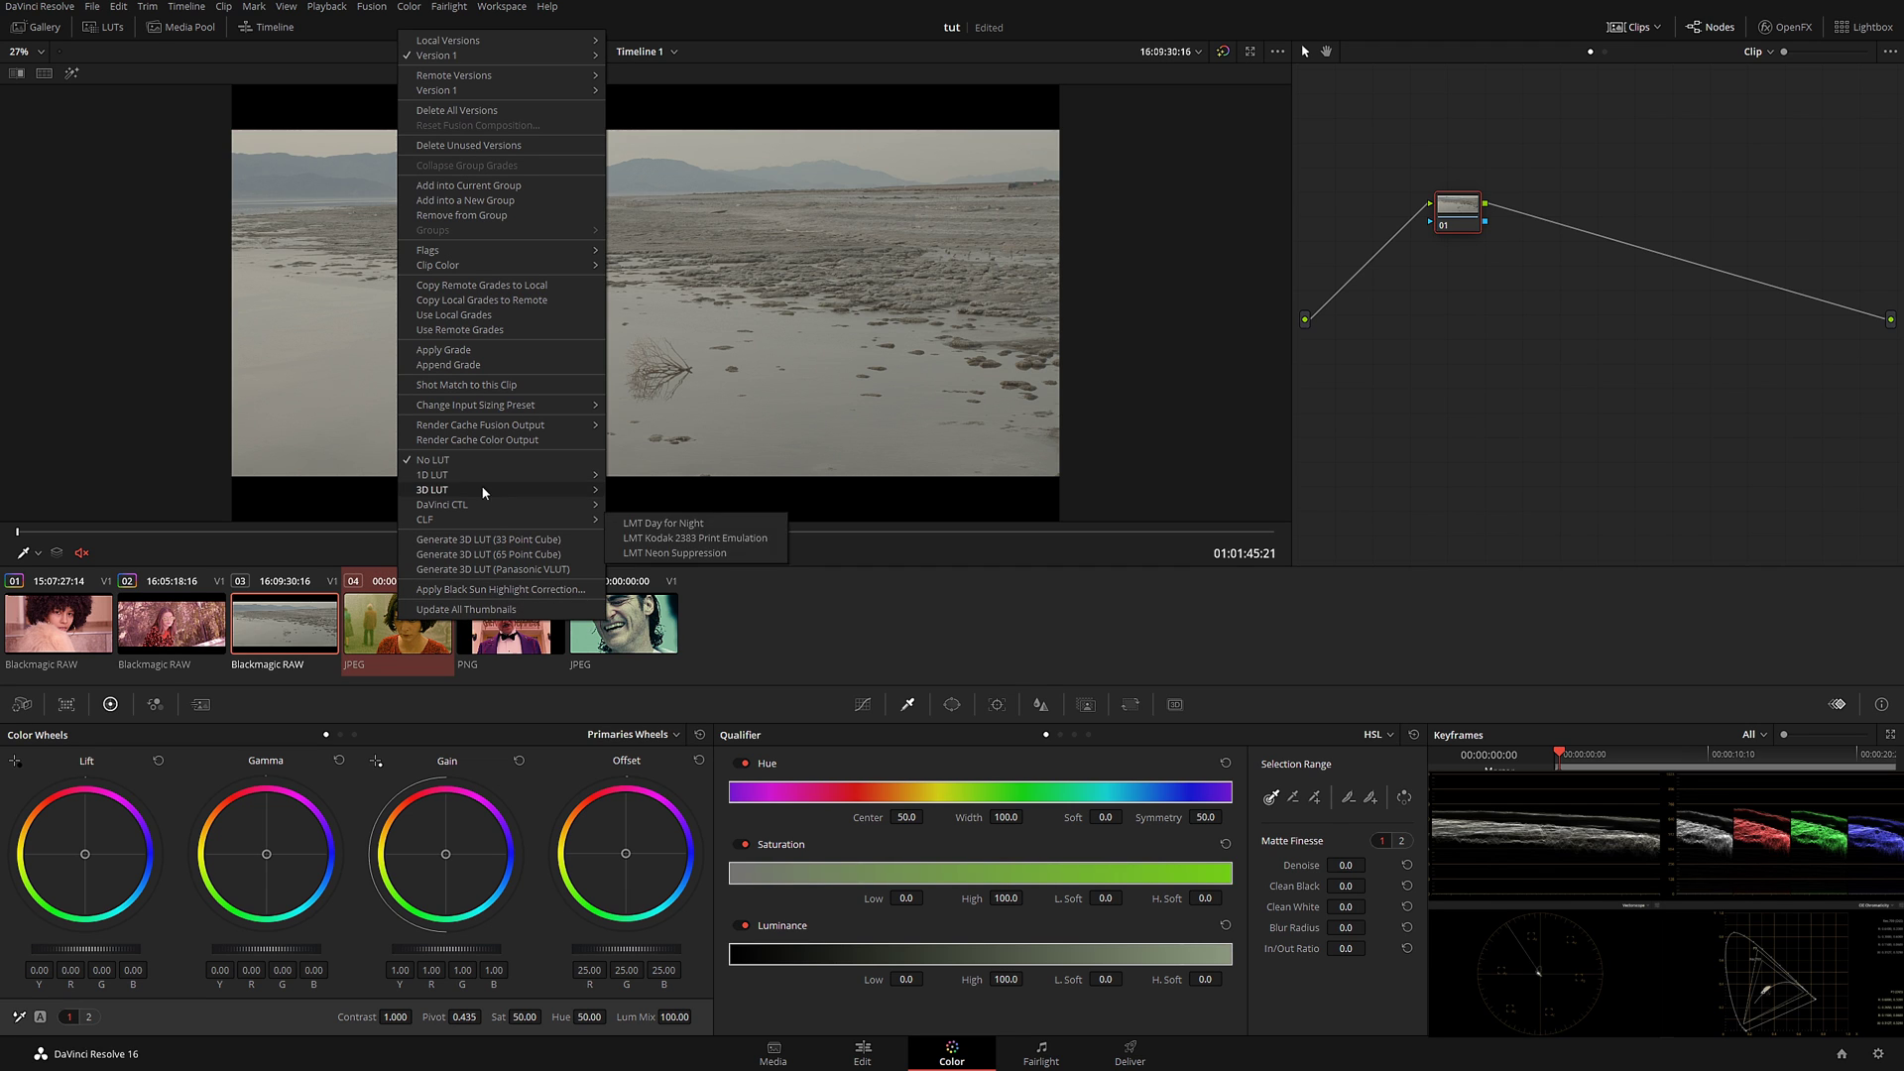
pyautogui.moveTo(477, 405)
pyautogui.click(466, 385)
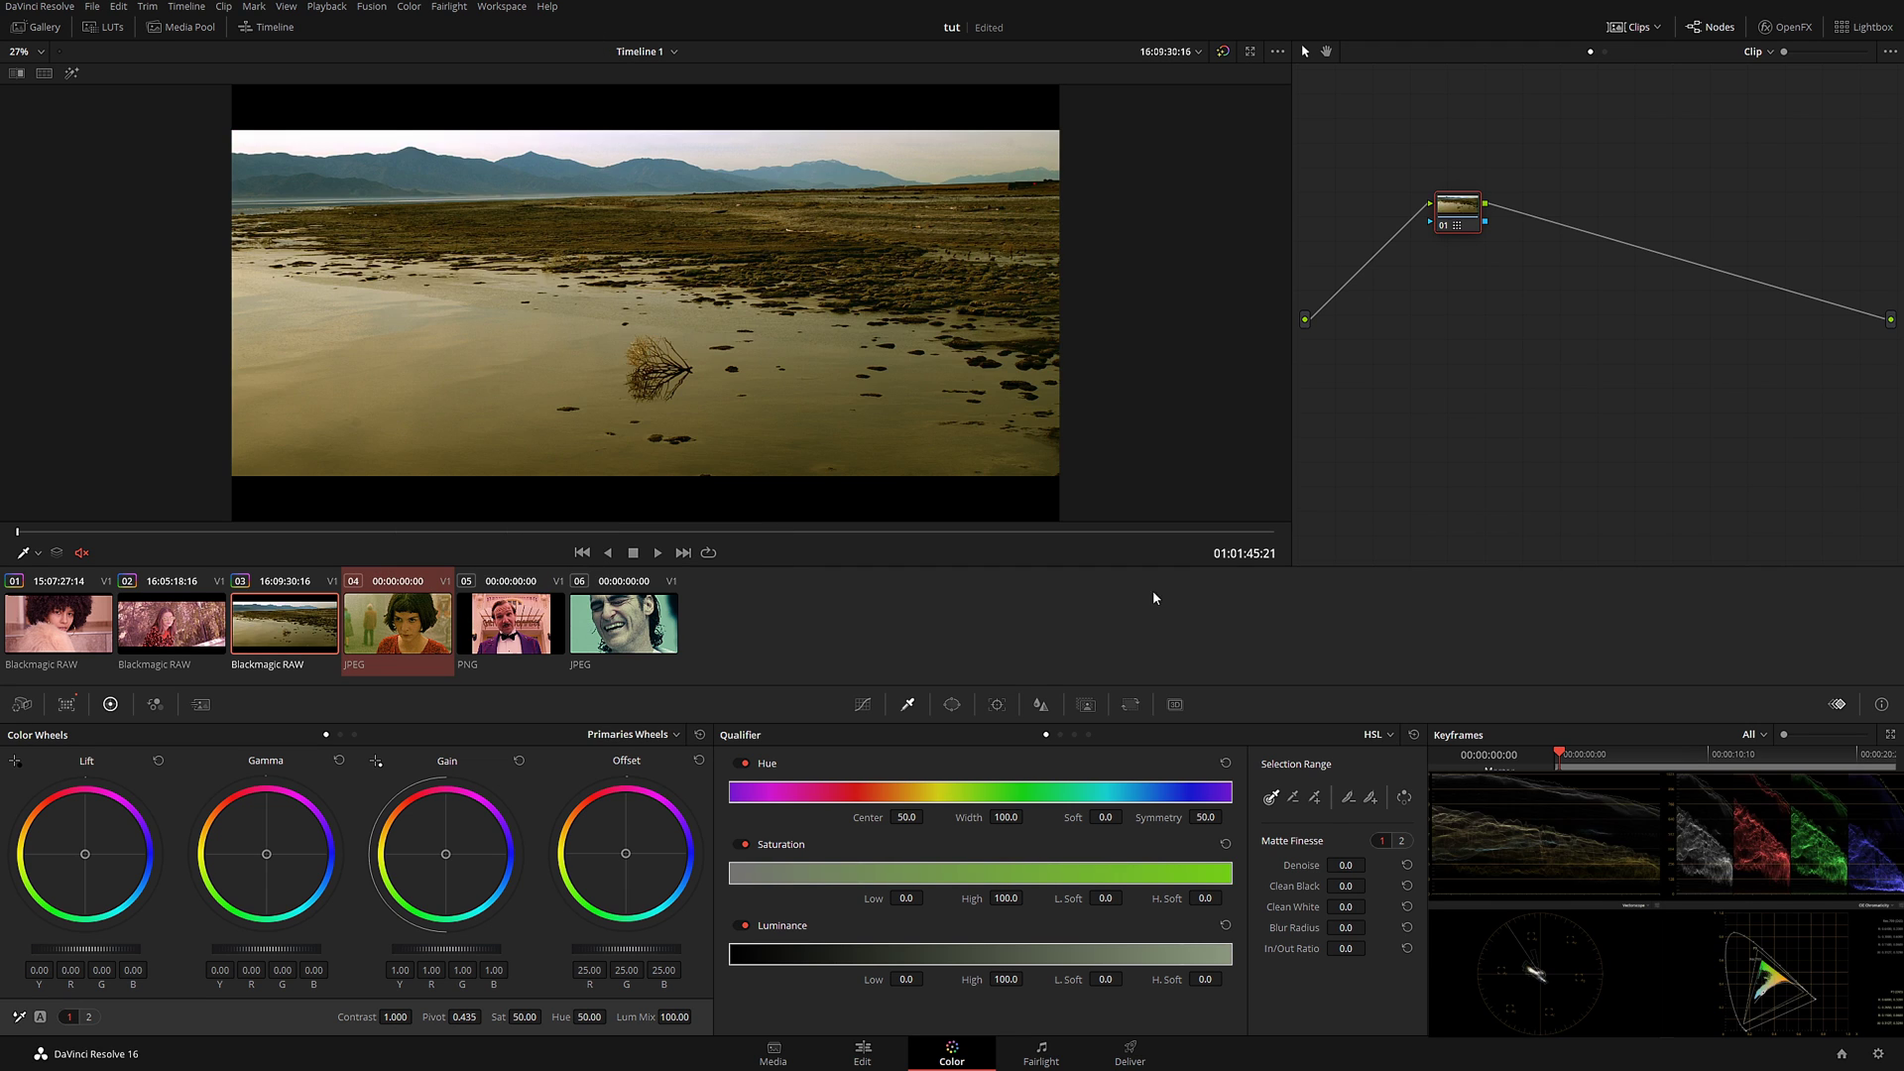
pyautogui.click(417, 635)
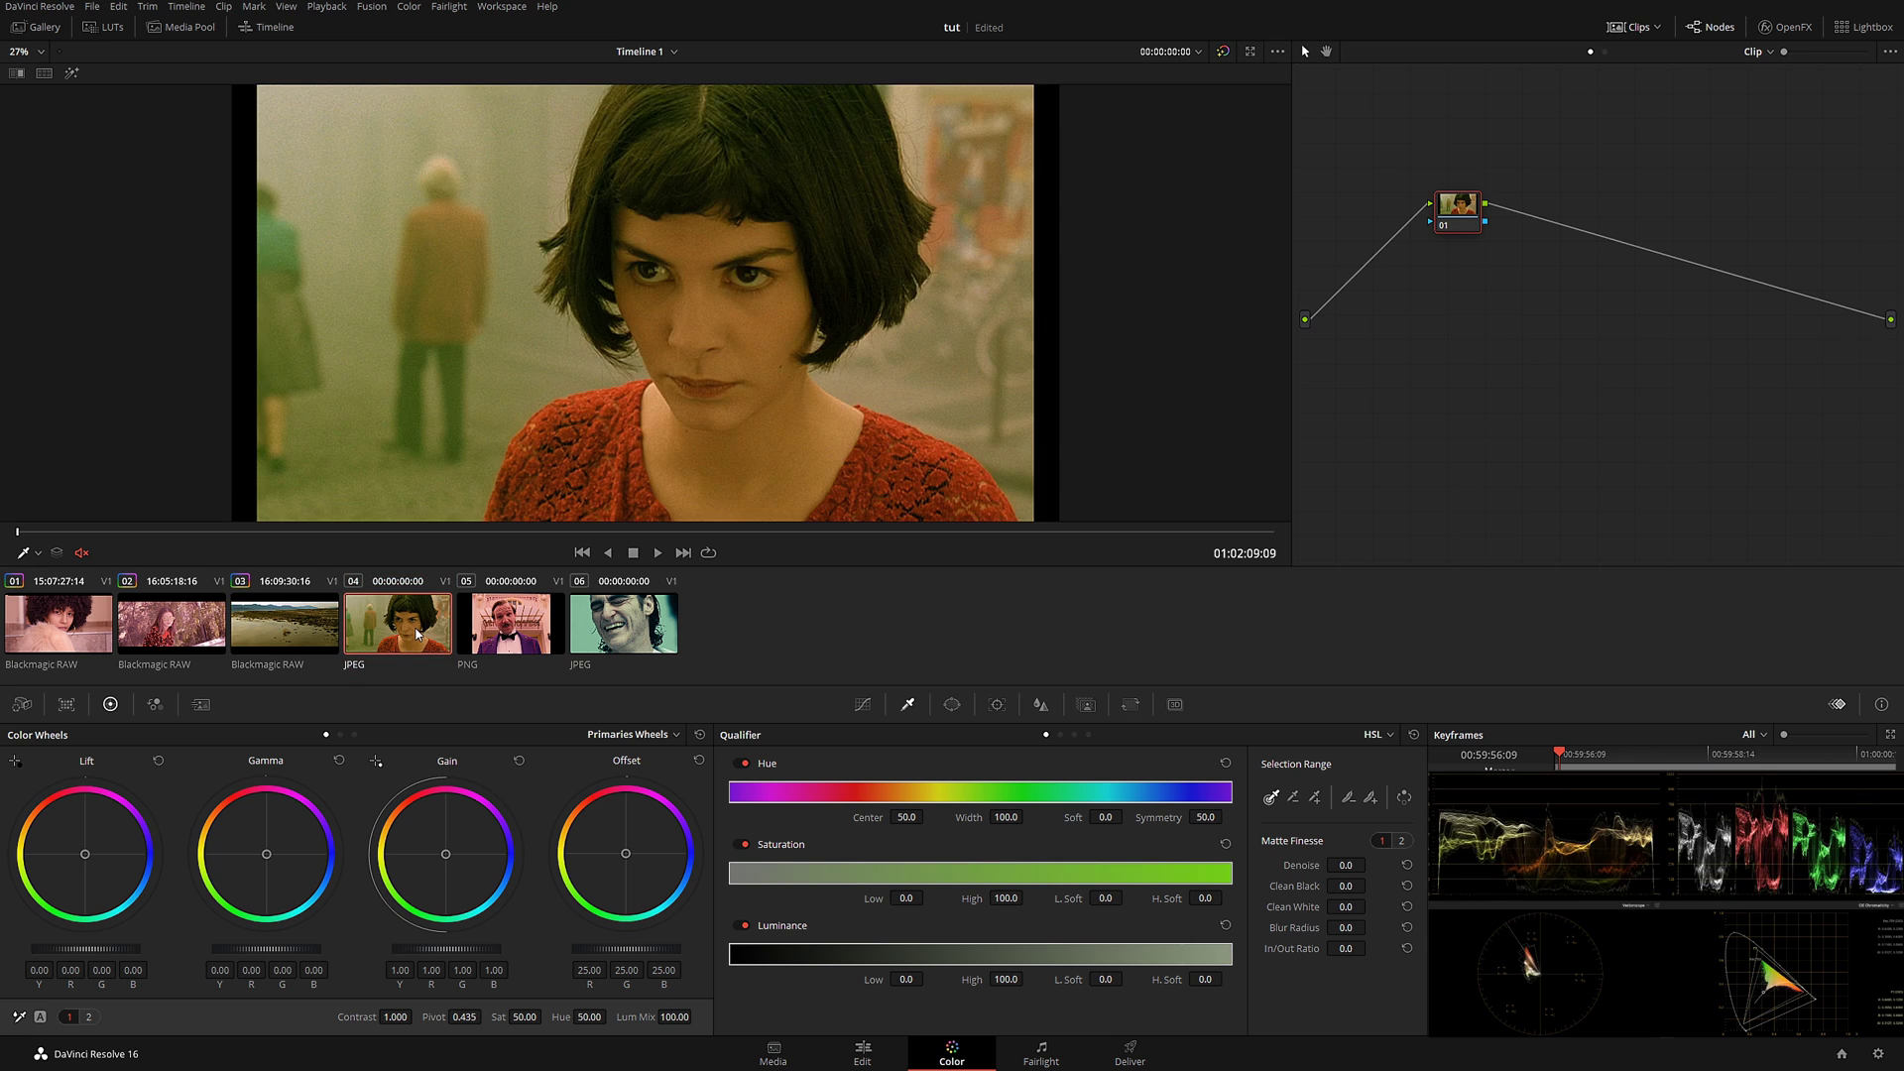
pyautogui.click(280, 632)
# Re-match clip 03 to the Joker still in clip 06 for a cool teal-blue grade.
pyautogui.keyDown('ctrl'); pyautogui.click(598, 629); pyautogui.keyUp('ctrl')
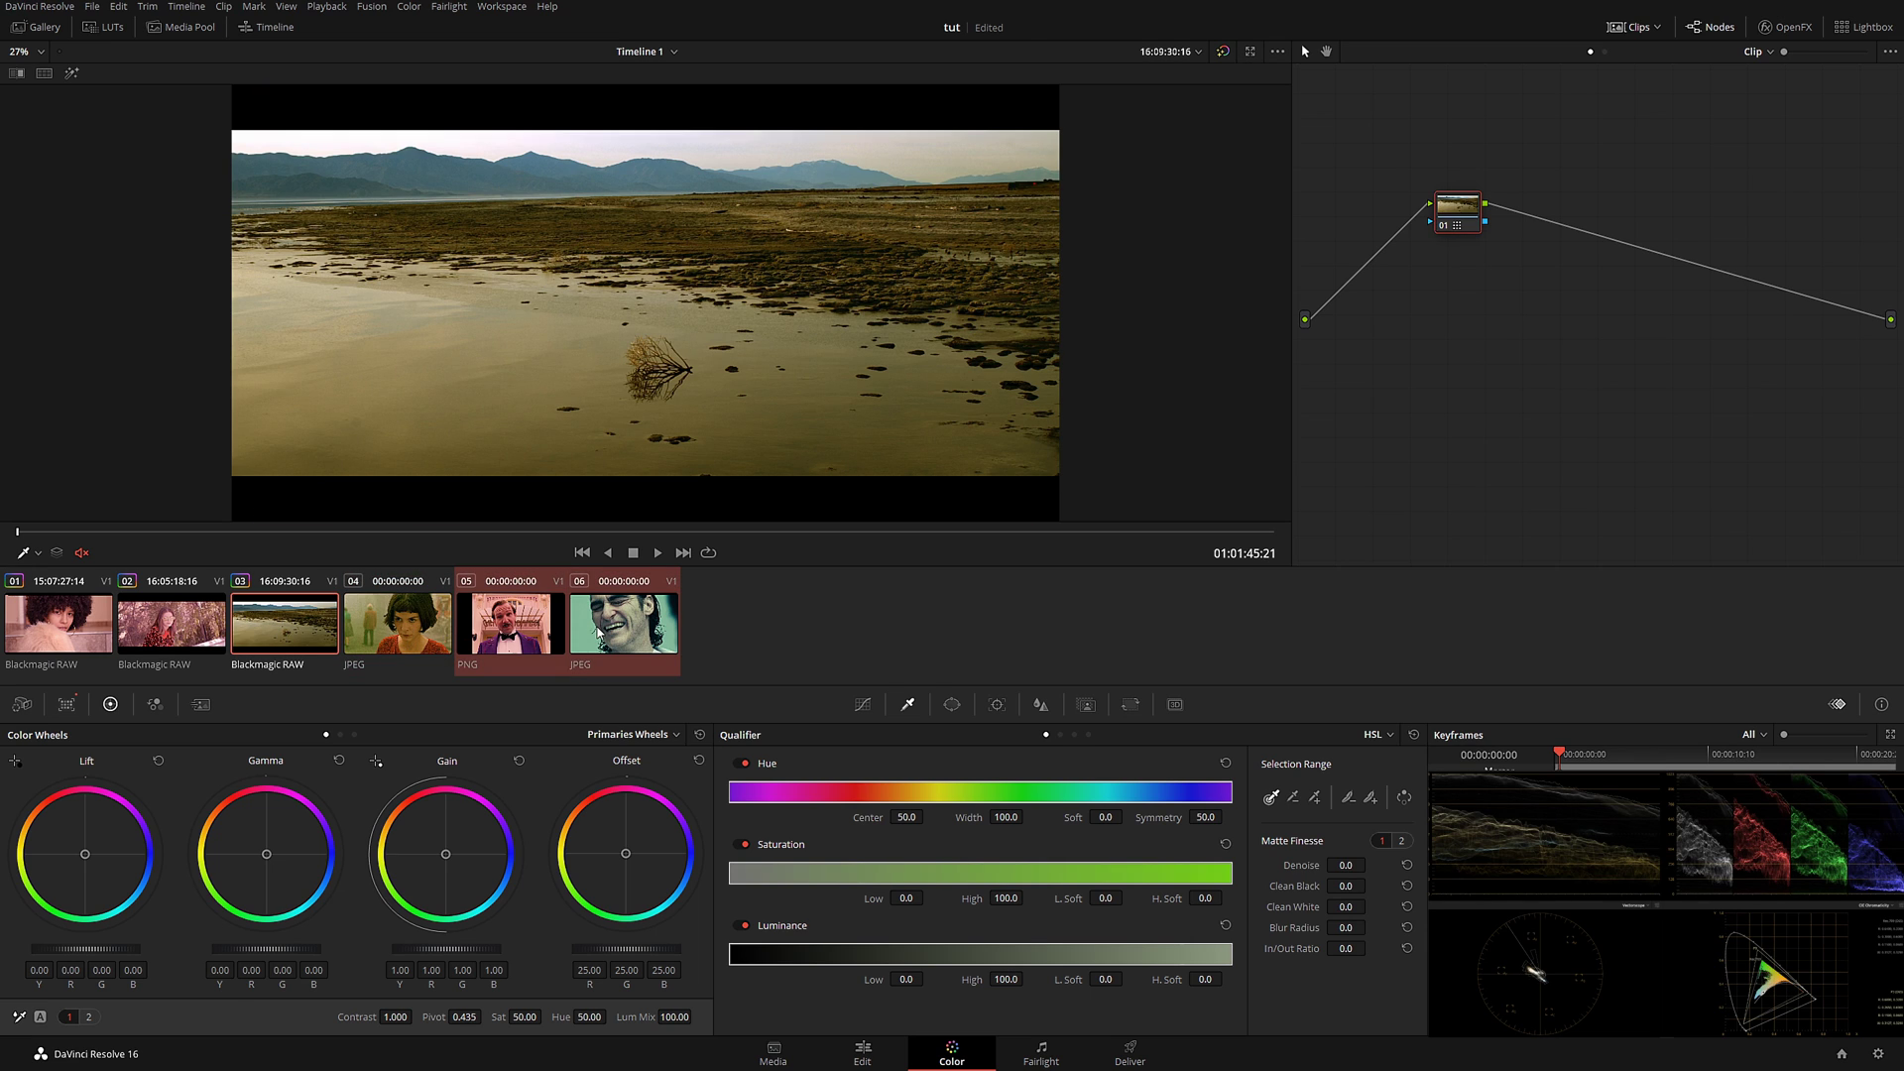
pyautogui.rightClick(616, 631)
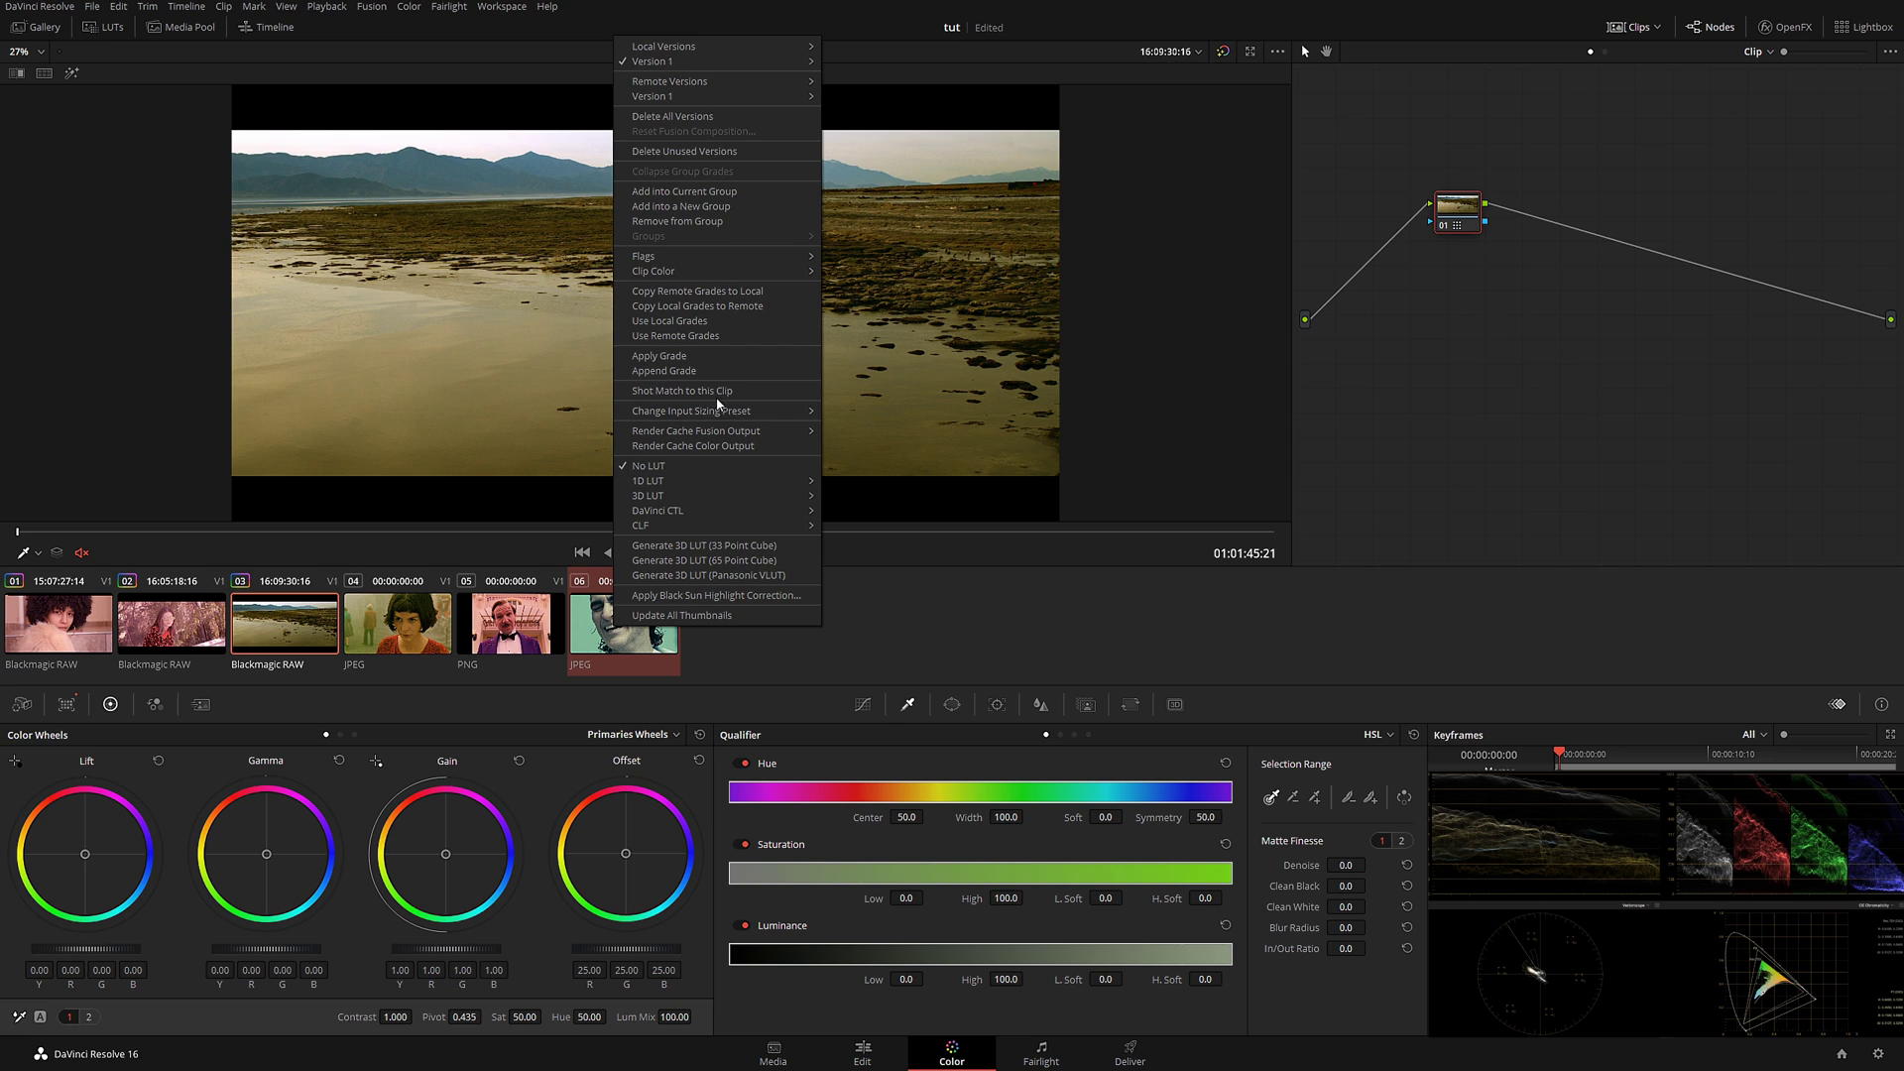
pyautogui.click(719, 395)
pyautogui.click(632, 641)
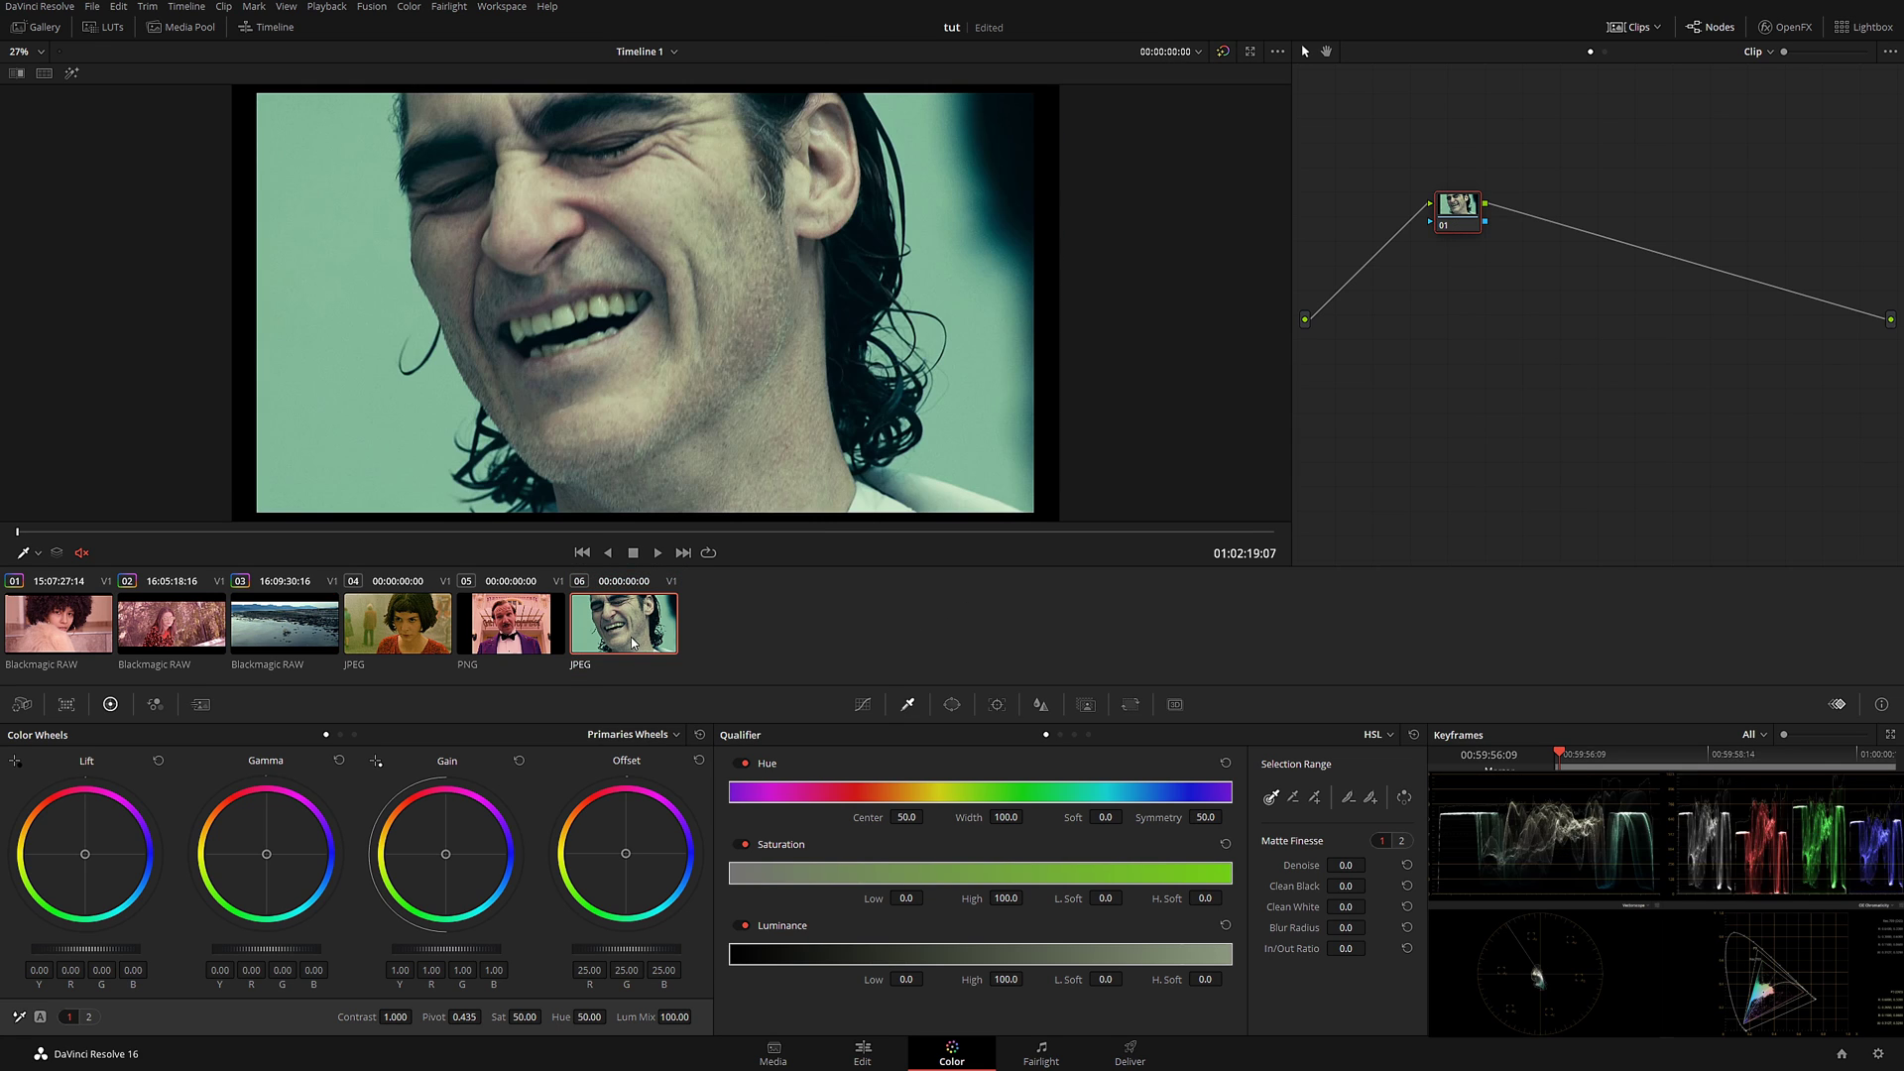
pyautogui.click(287, 632)
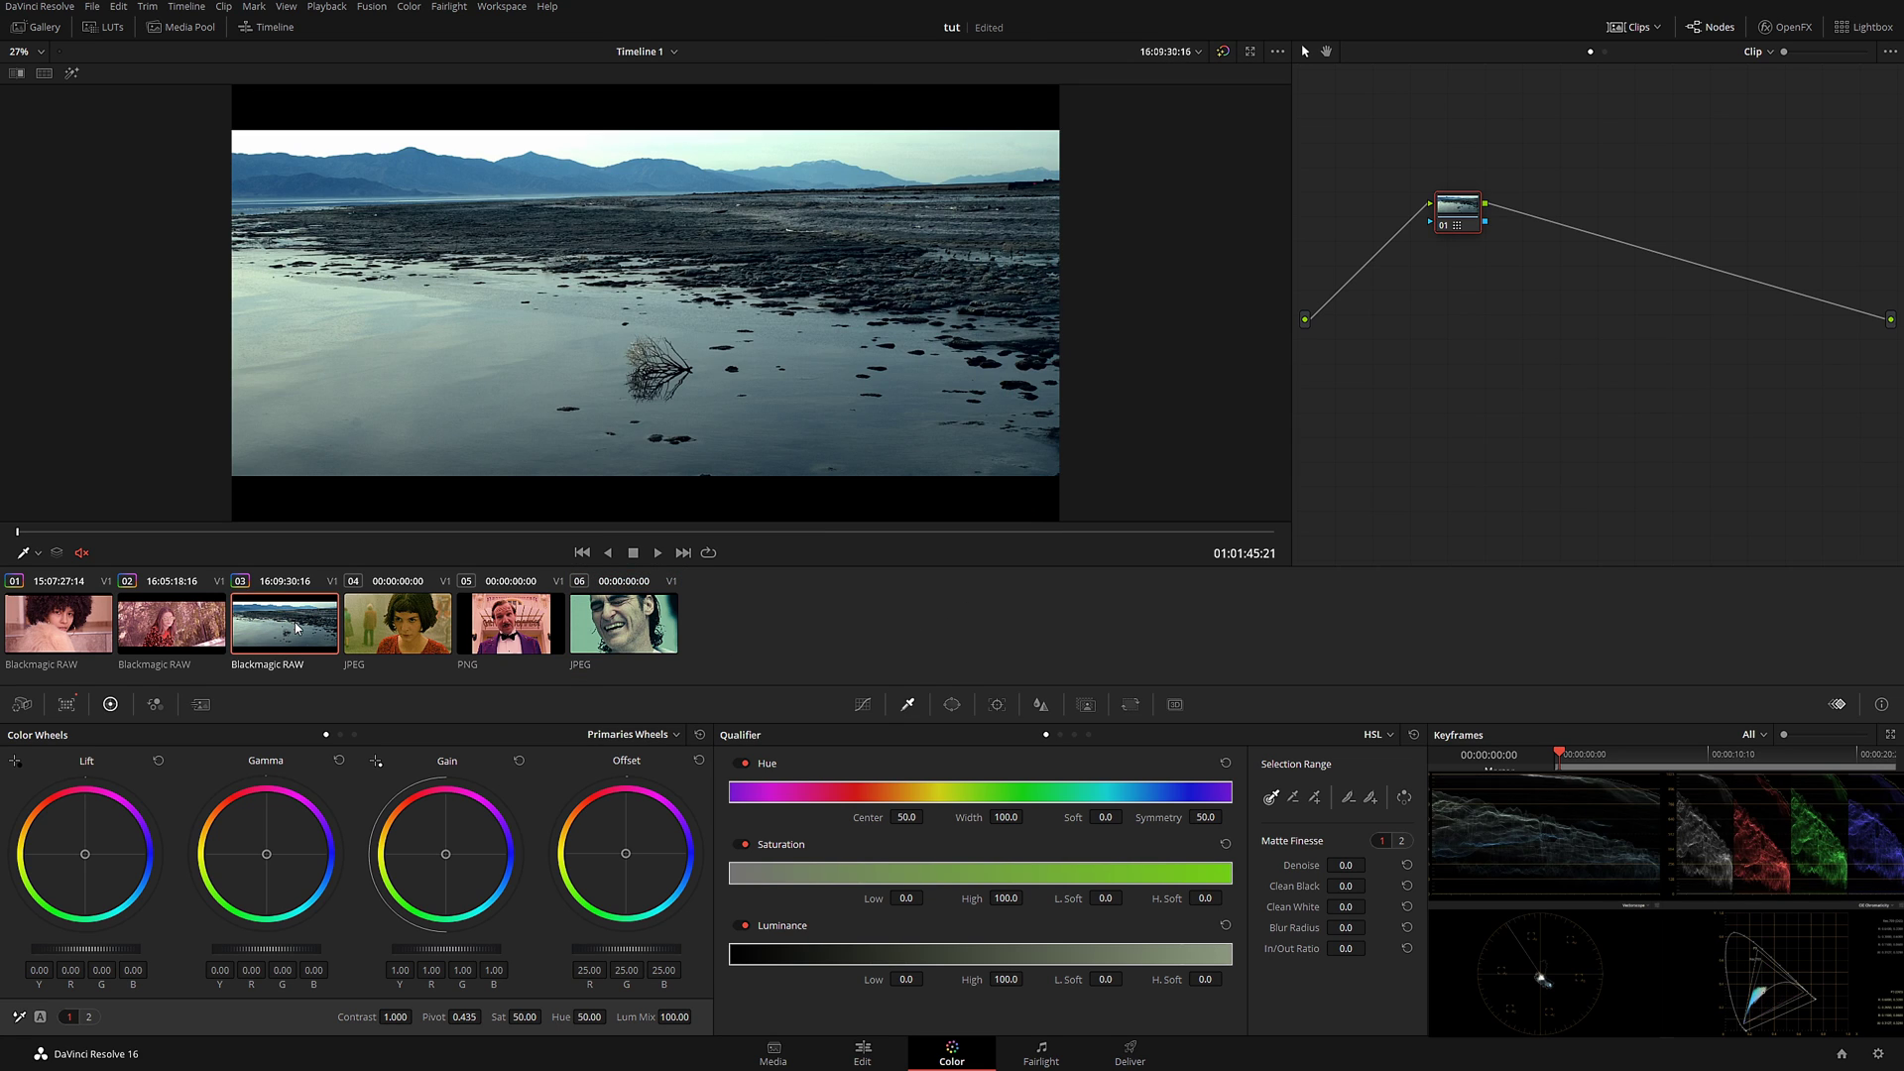